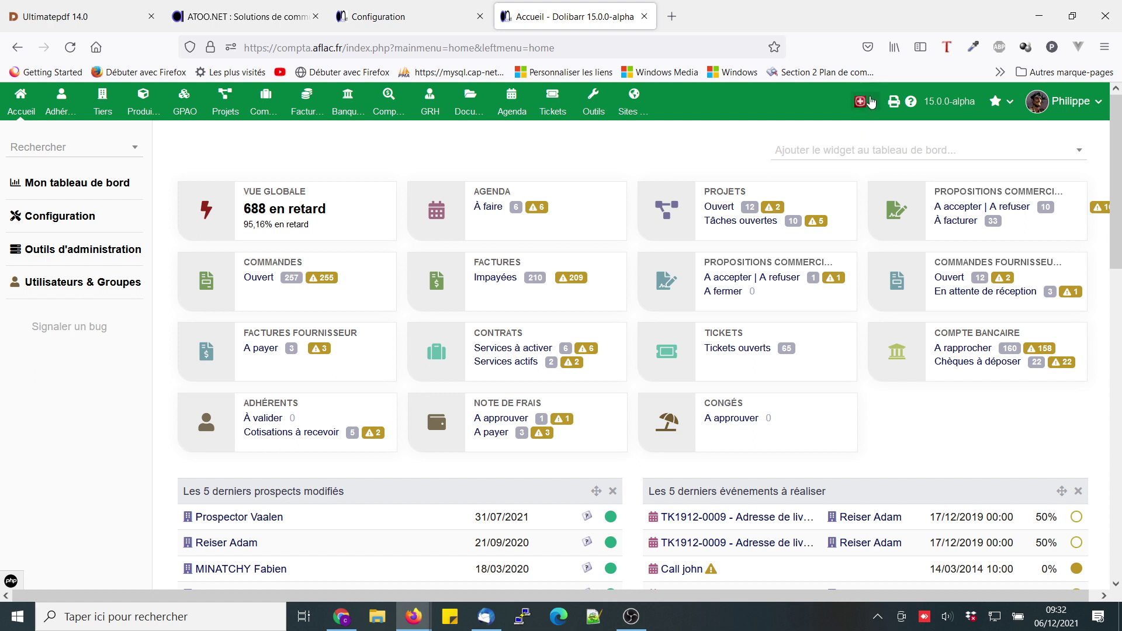
- Open the Ultimatepdf configuration of the modèle maître template and check its label and description fields
{"action": "left_click", "coordinate": [871, 102]}
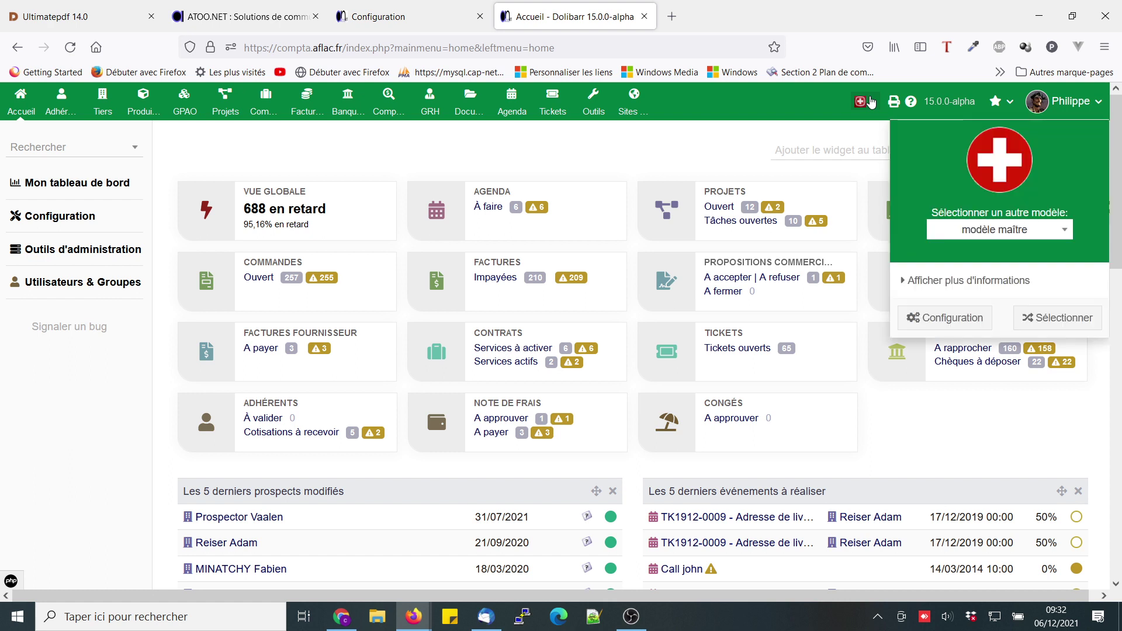
{"action": "left_click", "coordinate": [939, 324]}
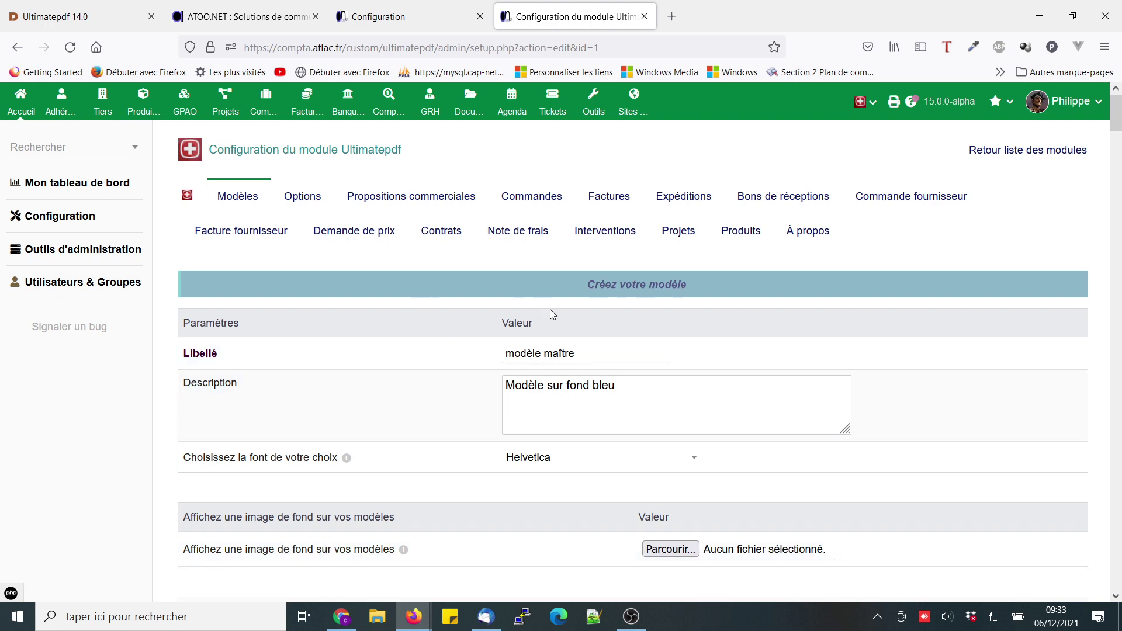
{"action": "double_click", "coordinate": [199, 354]}
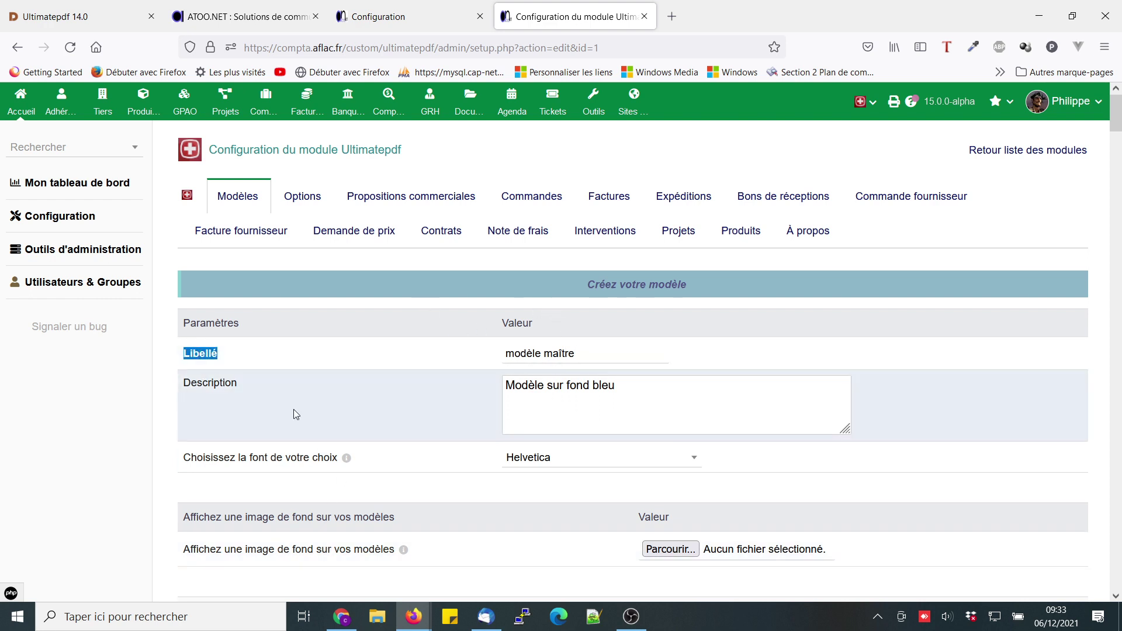
{"action": "double_click", "coordinate": [194, 380]}
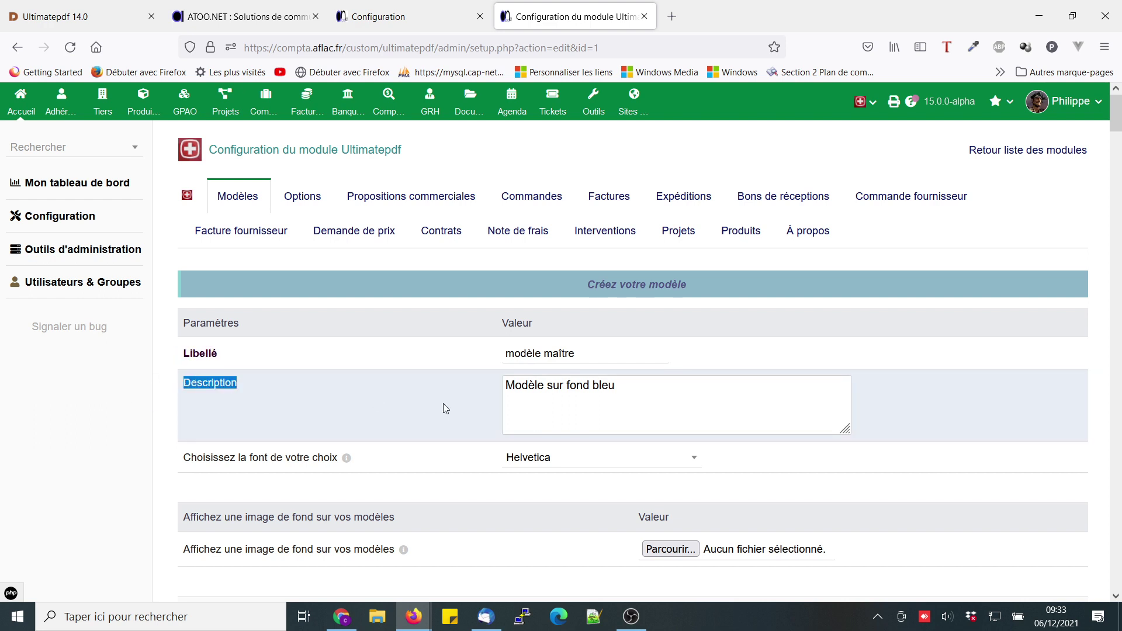
- Show the additional information for the current template in the template selector and read its label and description
{"action": "left_click", "coordinate": [877, 101]}
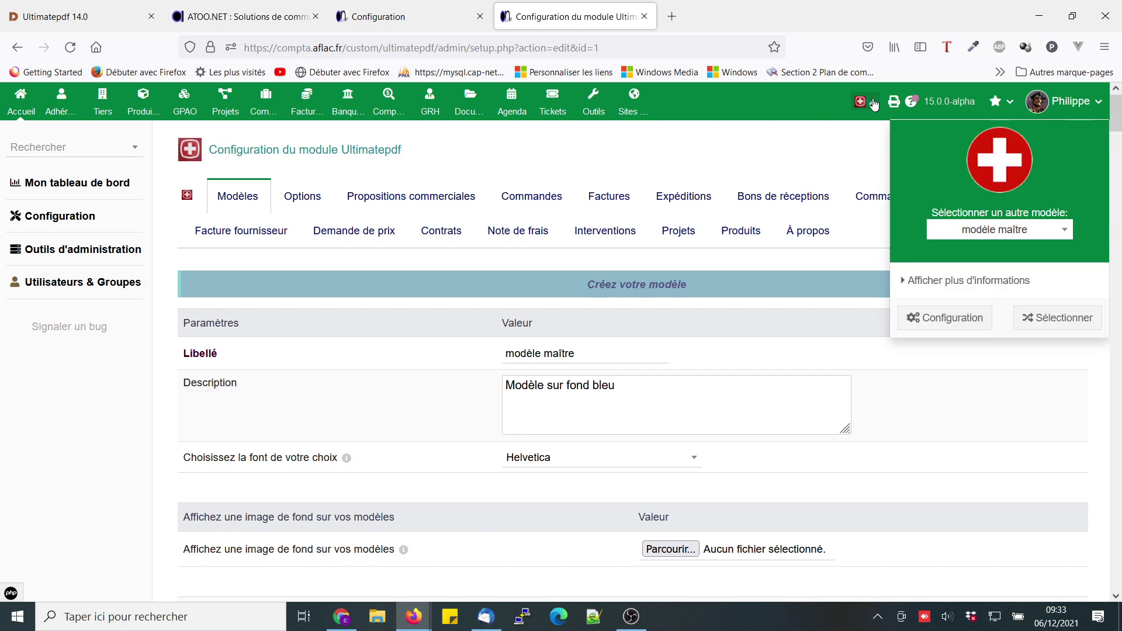
{"action": "left_click", "coordinate": [969, 282]}
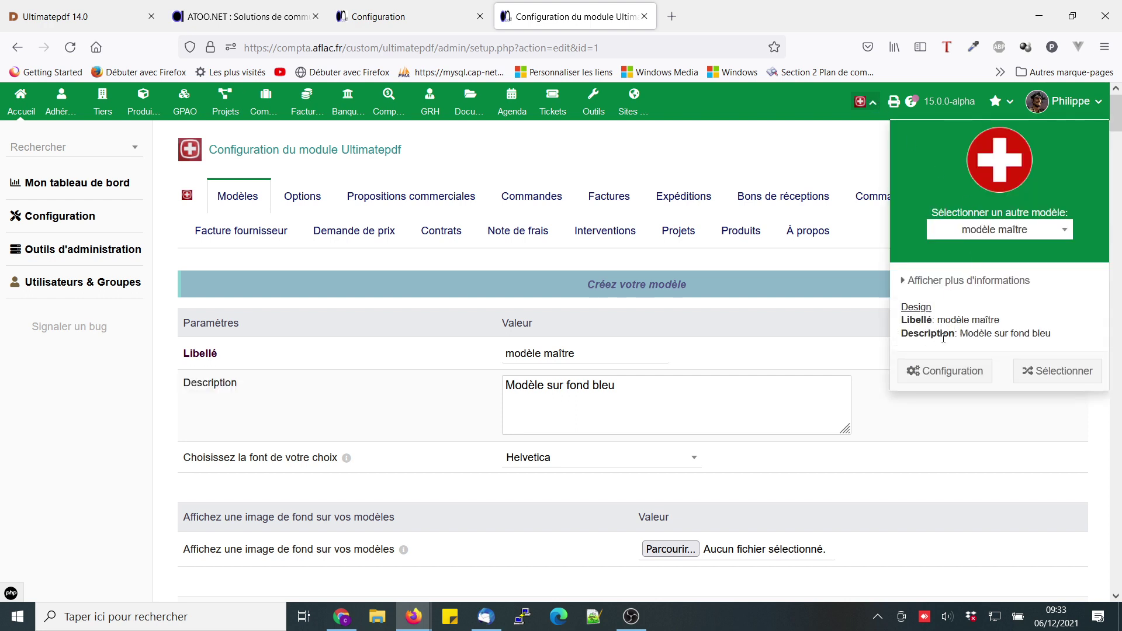
{"action": "left_click_drag", "start_coordinate": [966, 336], "coordinate": [1046, 335]}
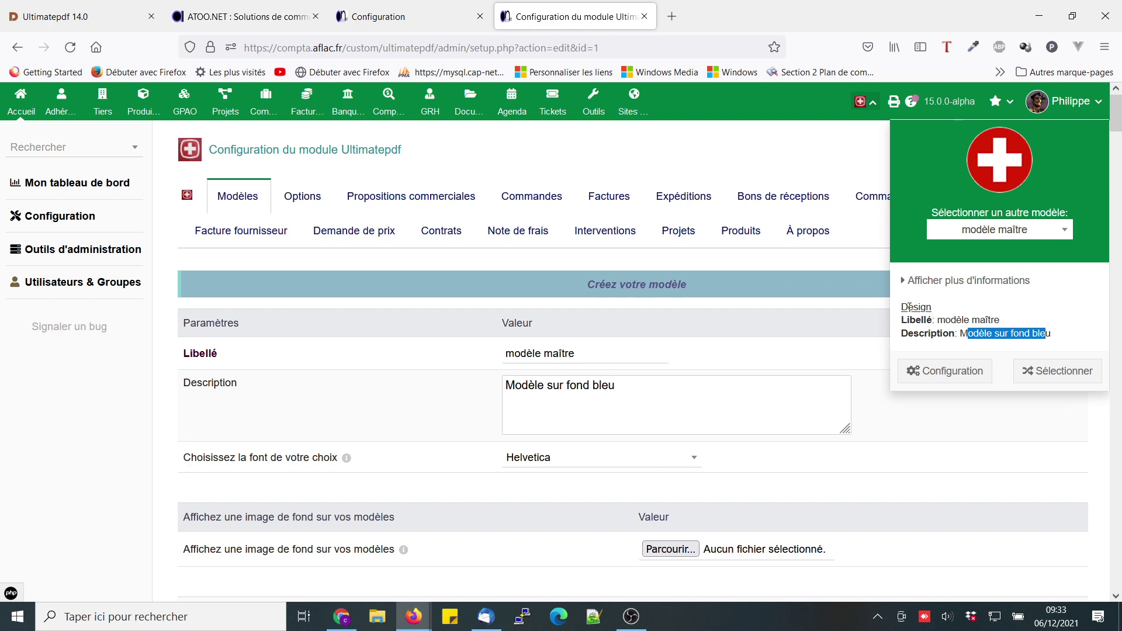
{"action": "left_click", "coordinate": [780, 339]}
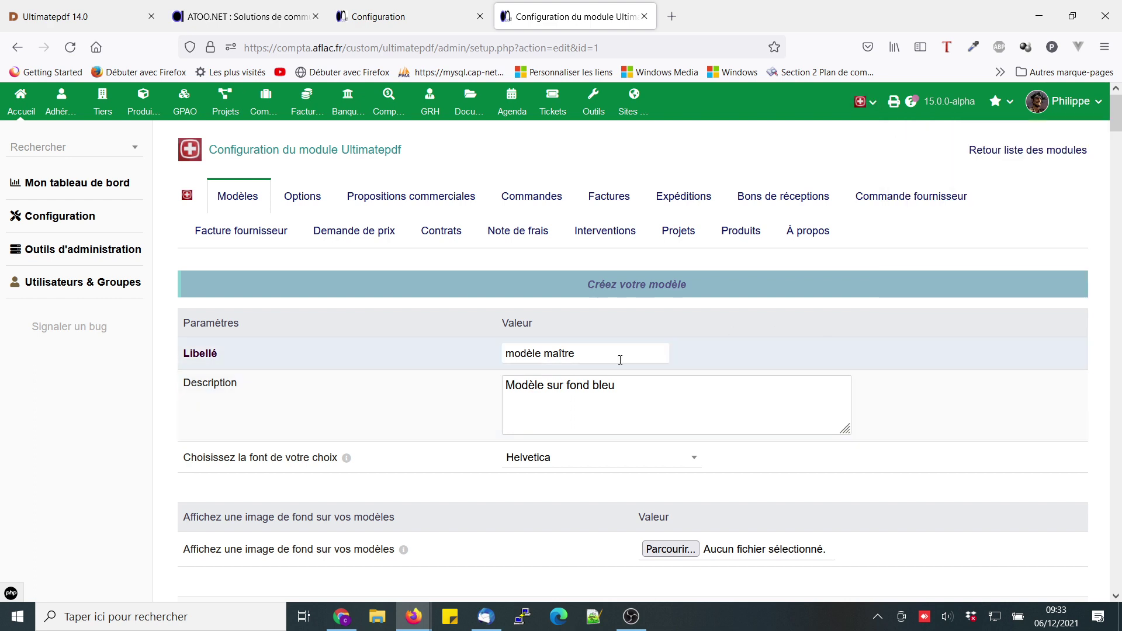
- Look through the fonts available for the template without changing the selection
{"action": "scroll", "coordinate": [467, 415], "scroll_direction": "down", "scroll_amount": 4}
{"action": "scroll", "coordinate": [514, 234], "scroll_direction": "up", "scroll_amount": 3}
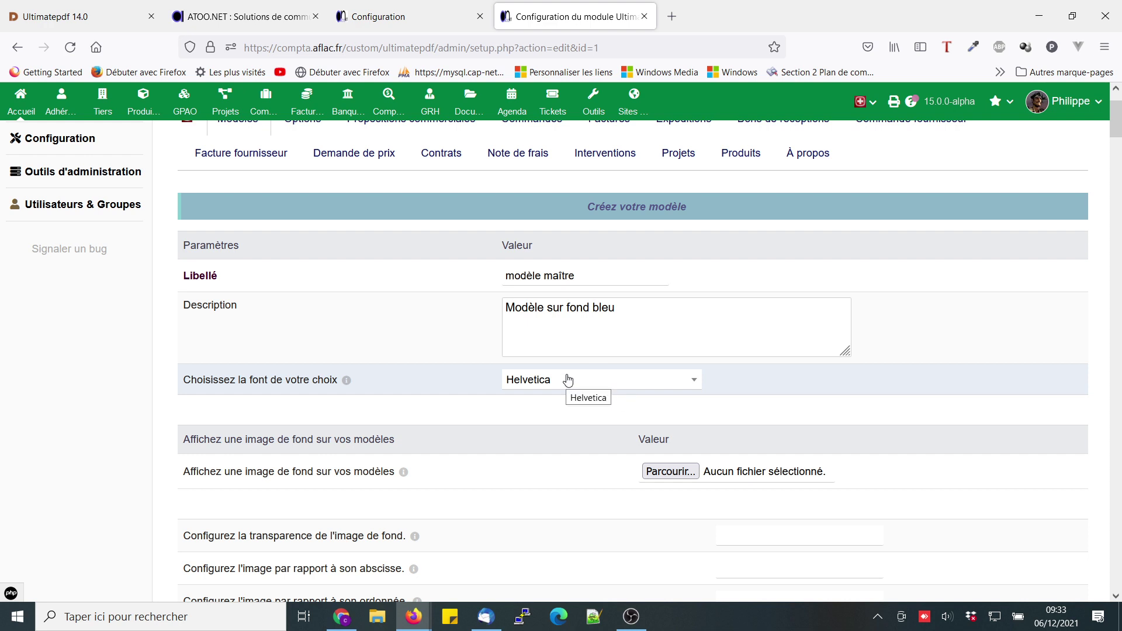
{"action": "left_click", "coordinate": [531, 386]}
{"action": "scroll", "coordinate": [471, 364], "scroll_direction": "down", "scroll_amount": 4}
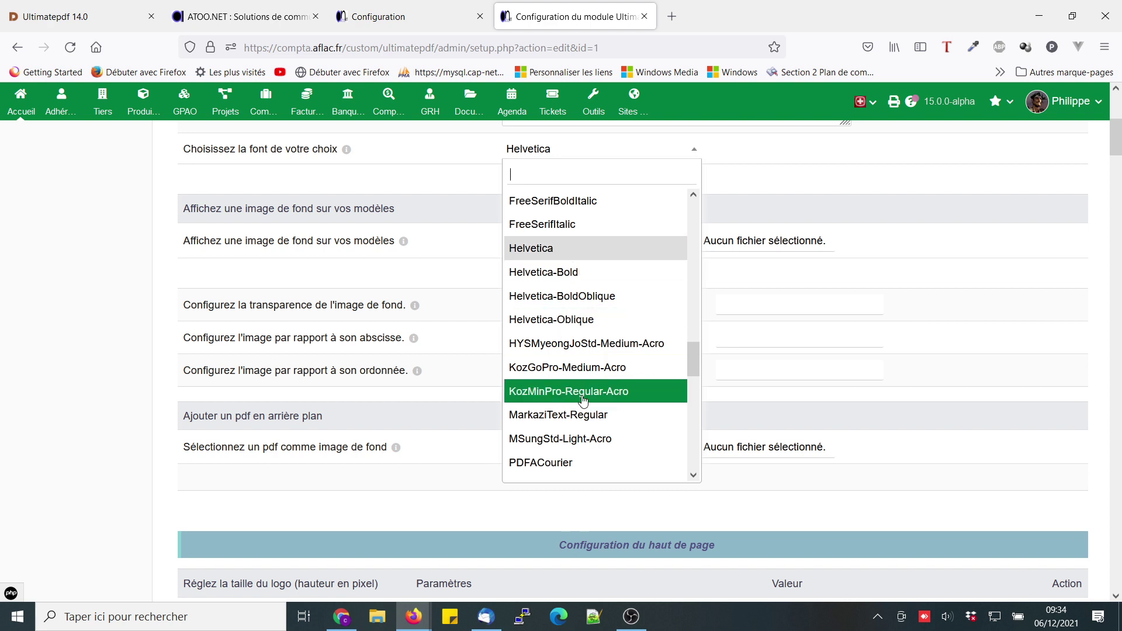
{"action": "left_click", "coordinate": [777, 283]}
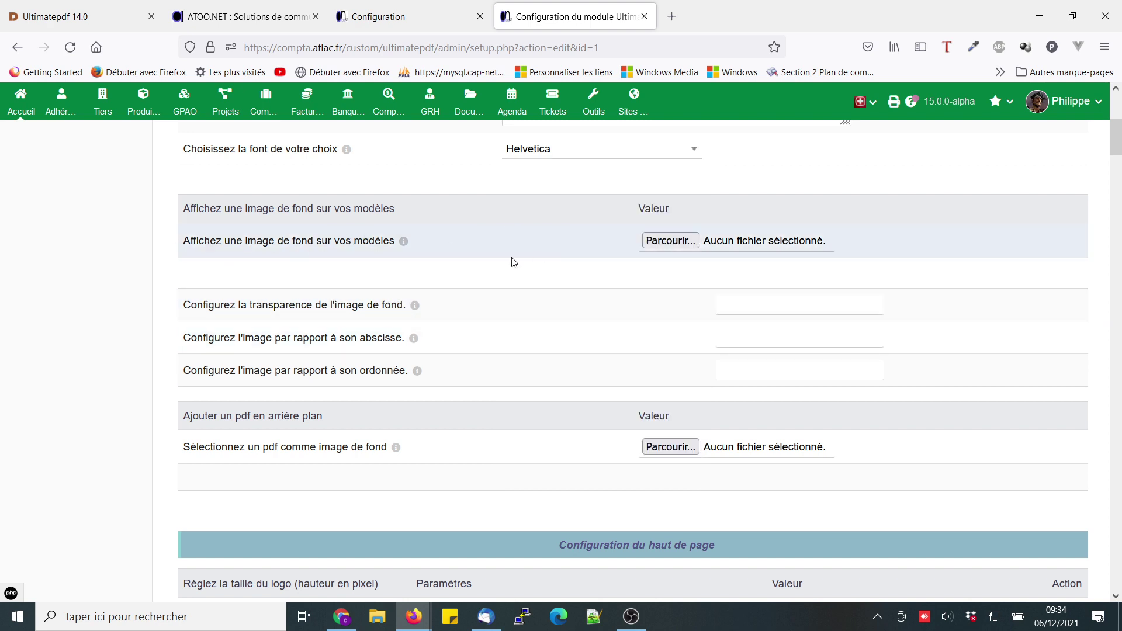
- Enlarge the logo in the page header settings to 49 px wide and 25 px high
{"action": "scroll", "coordinate": [462, 321], "scroll_direction": "down", "scroll_amount": 4}
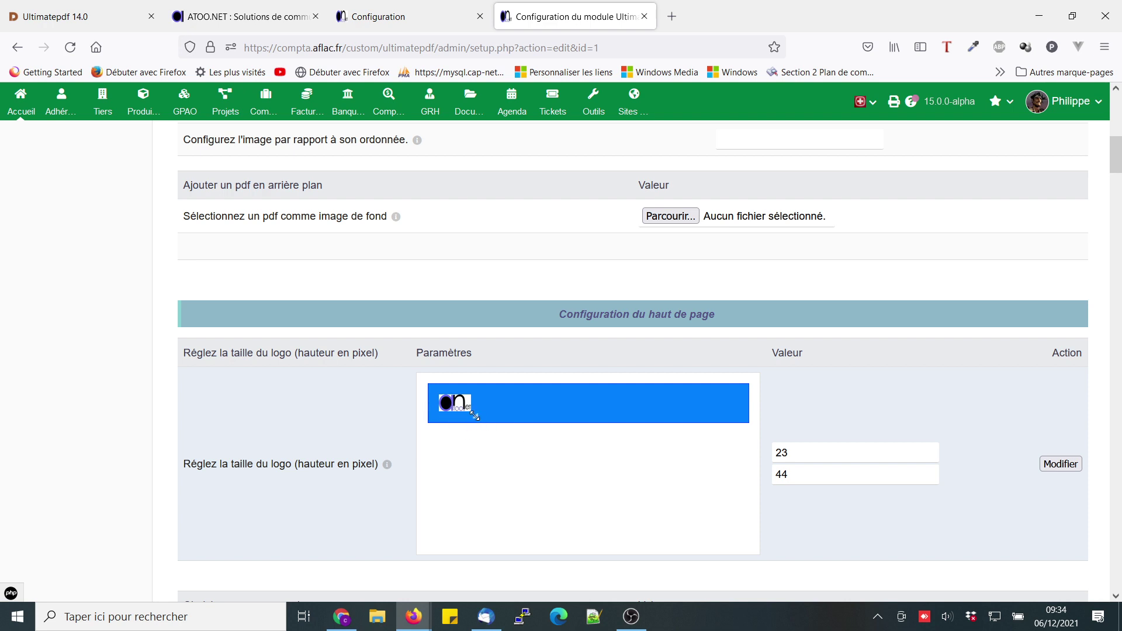
{"action": "left_click_drag", "start_coordinate": [475, 415], "coordinate": [566, 452]}
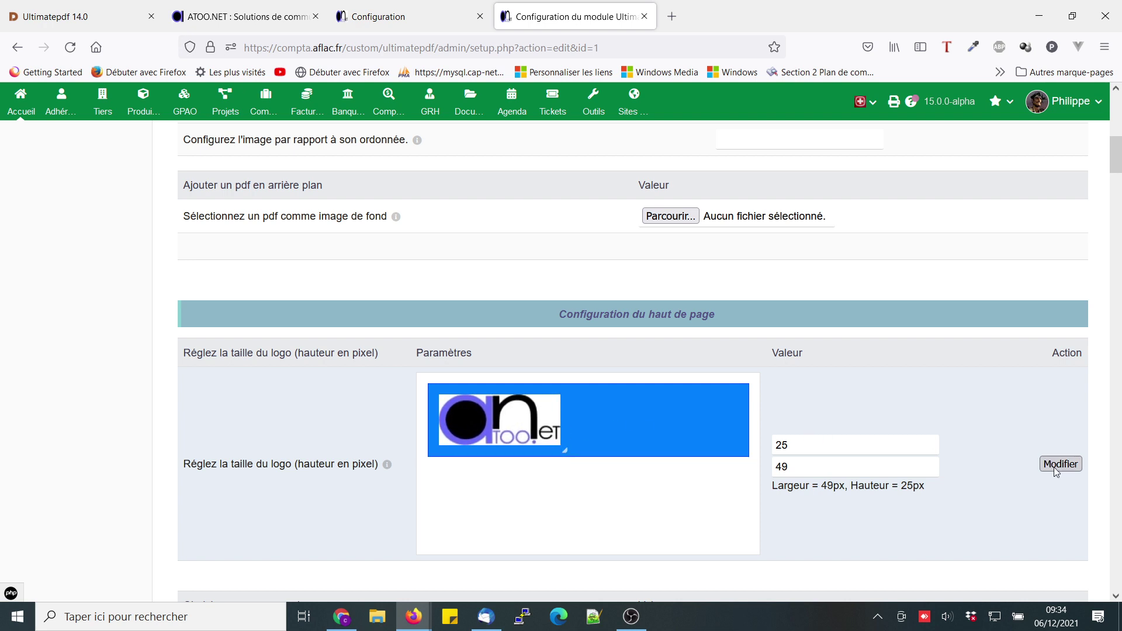
- Resize the sender frame in the address block settings, trying 101, 114 and 99 px before settling on a width of 93 px
{"action": "scroll", "coordinate": [669, 421], "scroll_direction": "down", "scroll_amount": 5}
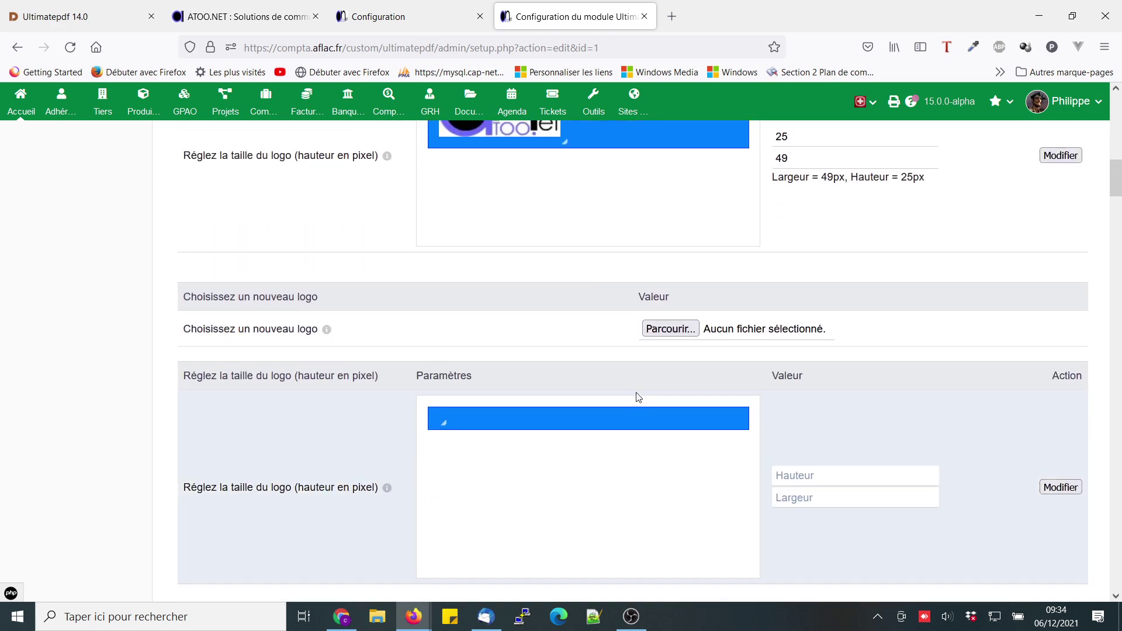
{"action": "scroll", "coordinate": [589, 363], "scroll_direction": "down", "scroll_amount": 1}
{"action": "scroll", "coordinate": [554, 366], "scroll_direction": "down", "scroll_amount": 10}
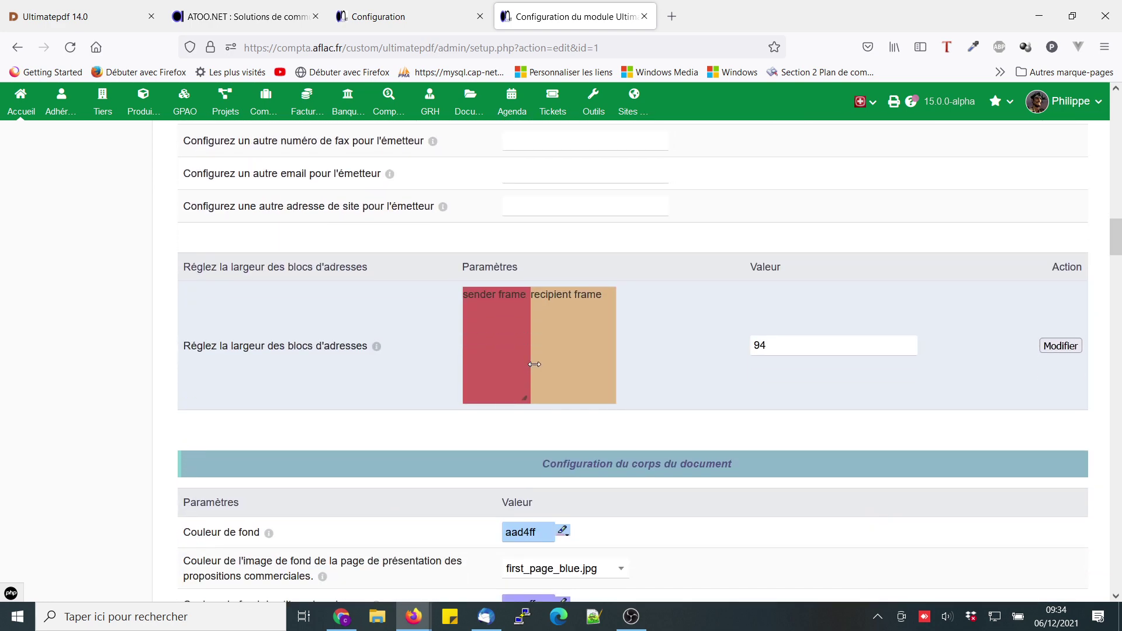
{"action": "scroll", "coordinate": [535, 364], "scroll_direction": "down", "scroll_amount": 2}
{"action": "scroll", "coordinate": [542, 350], "scroll_direction": "up", "scroll_amount": 4}
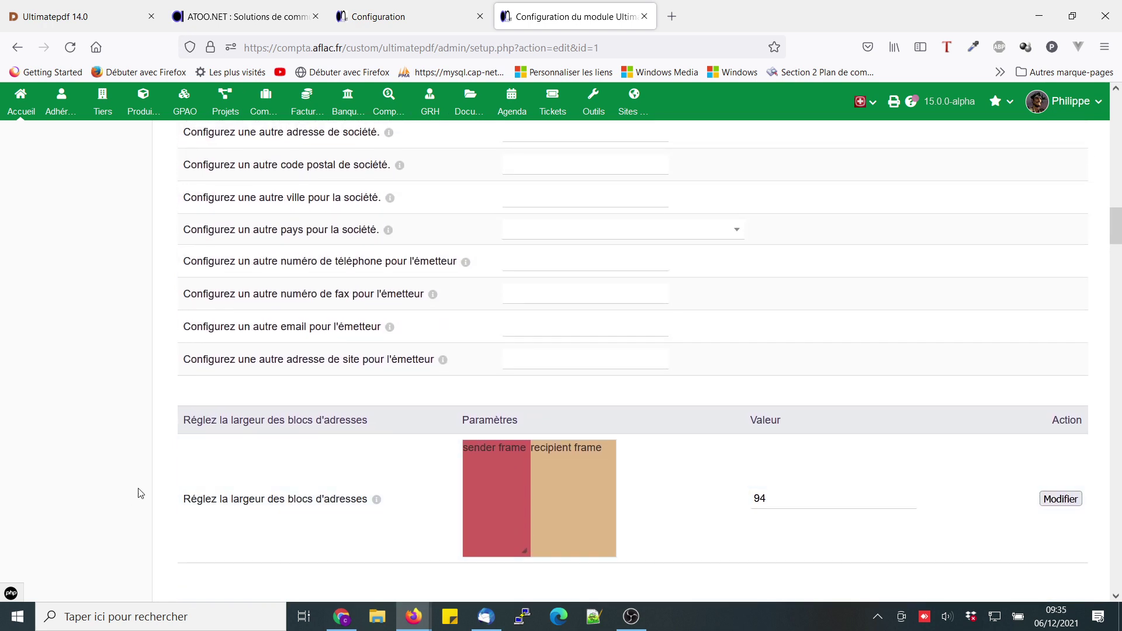
{"action": "left_click_drag", "start_coordinate": [302, 501], "coordinate": [490, 500]}
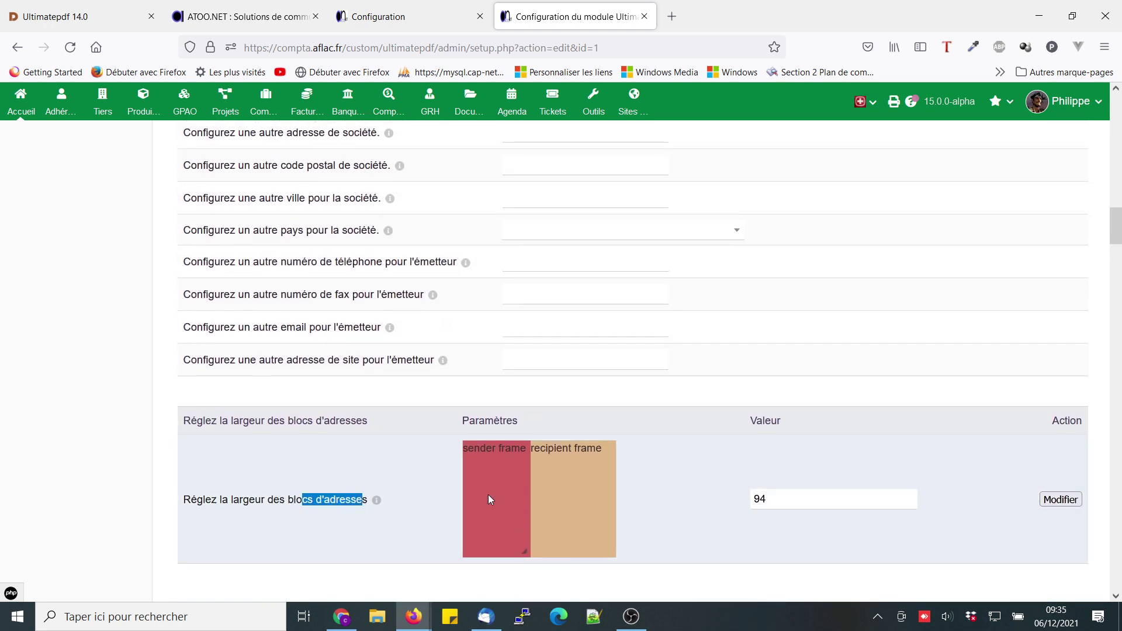
{"action": "left_click", "coordinate": [682, 496]}
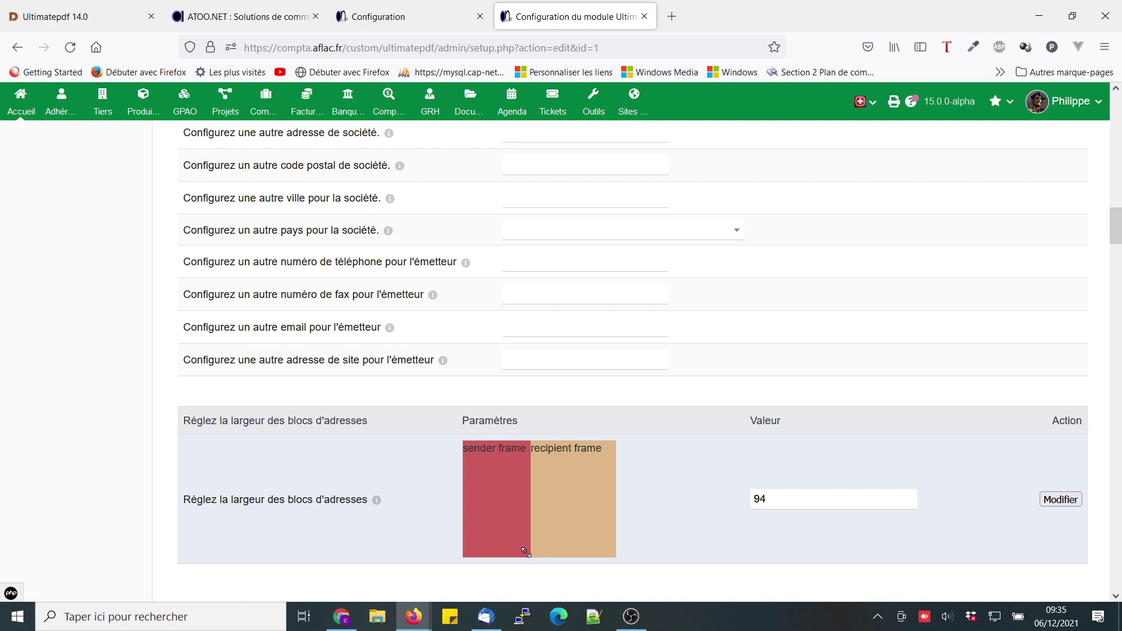
{"action": "left_click_drag", "start_coordinate": [526, 553], "coordinate": [532, 553]}
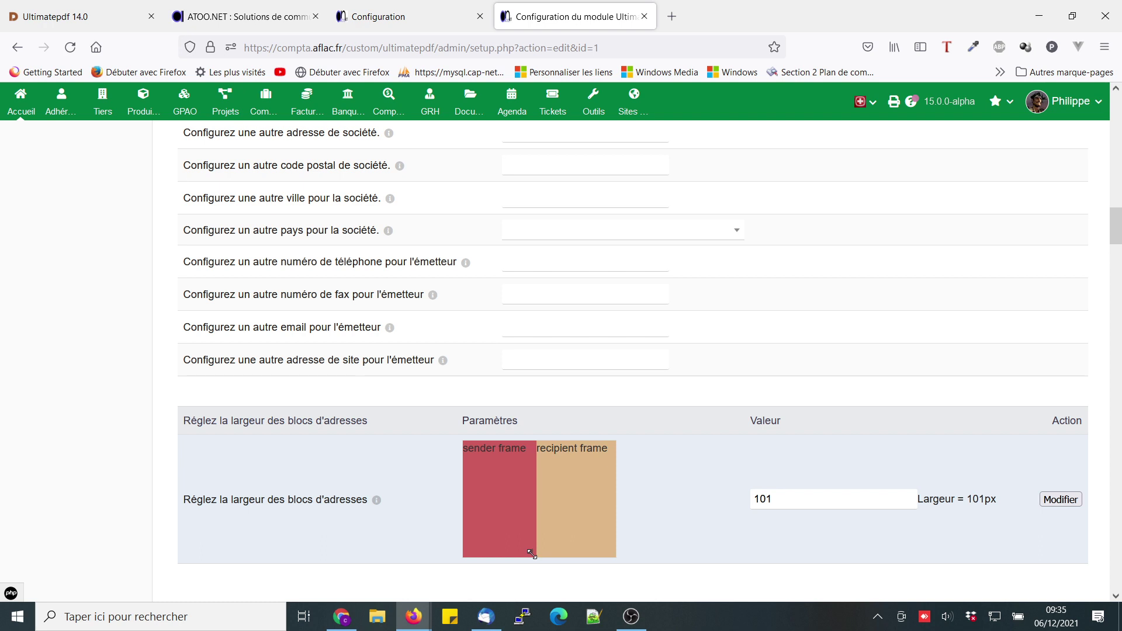
{"action": "left_click_drag", "start_coordinate": [532, 553], "coordinate": [542, 556]}
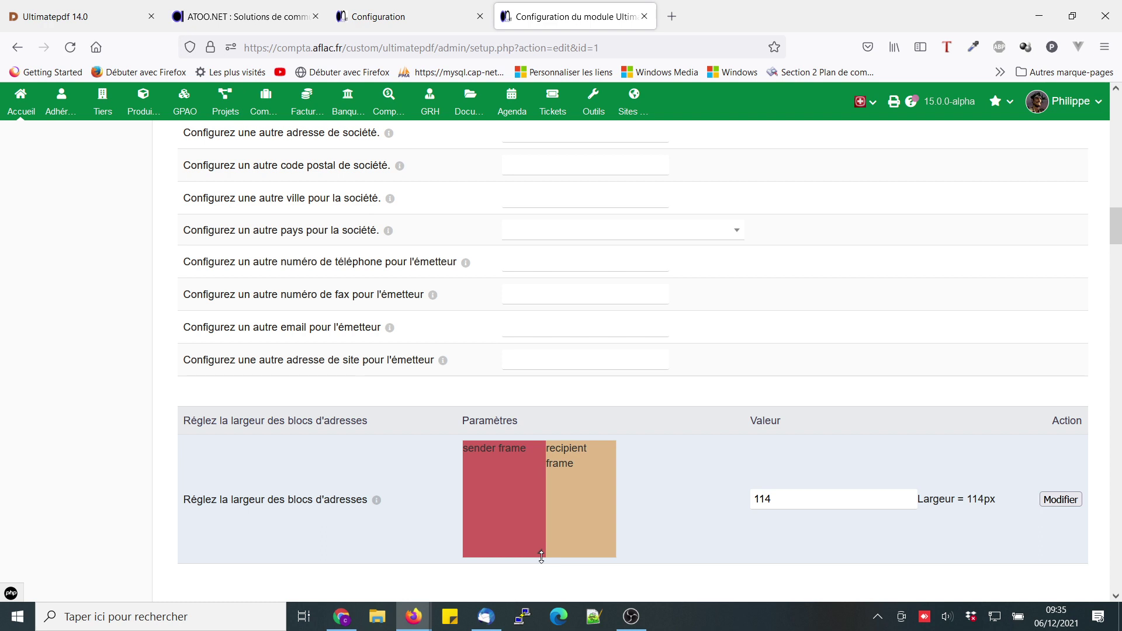
{"action": "left_click_drag", "start_coordinate": [542, 556], "coordinate": [530, 554]}
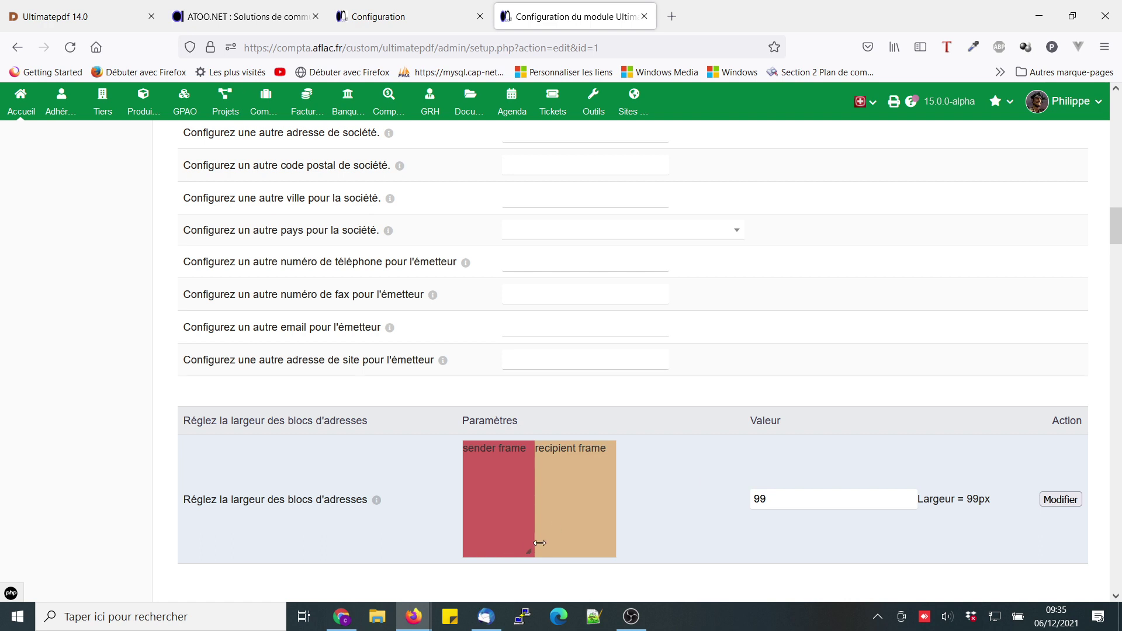
{"action": "left_click_drag", "start_coordinate": [530, 553], "coordinate": [526, 556]}
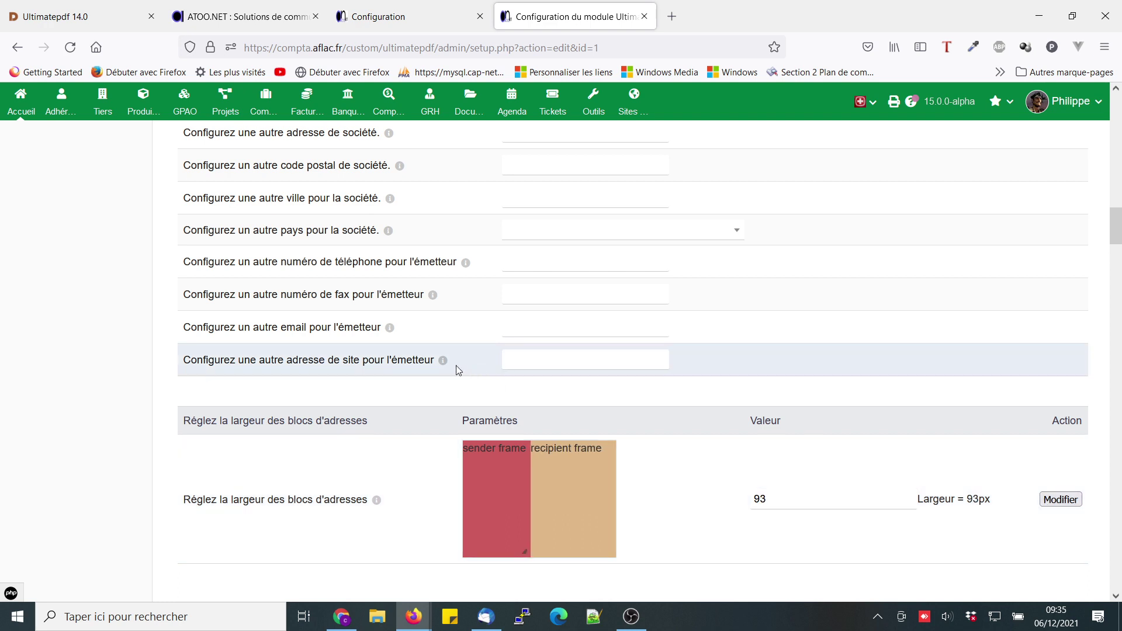
- View the background images offered for the presentation page of commercial proposals, keeping first_page_blue.jpg
{"action": "scroll", "coordinate": [458, 370], "scroll_direction": "down", "scroll_amount": 6}
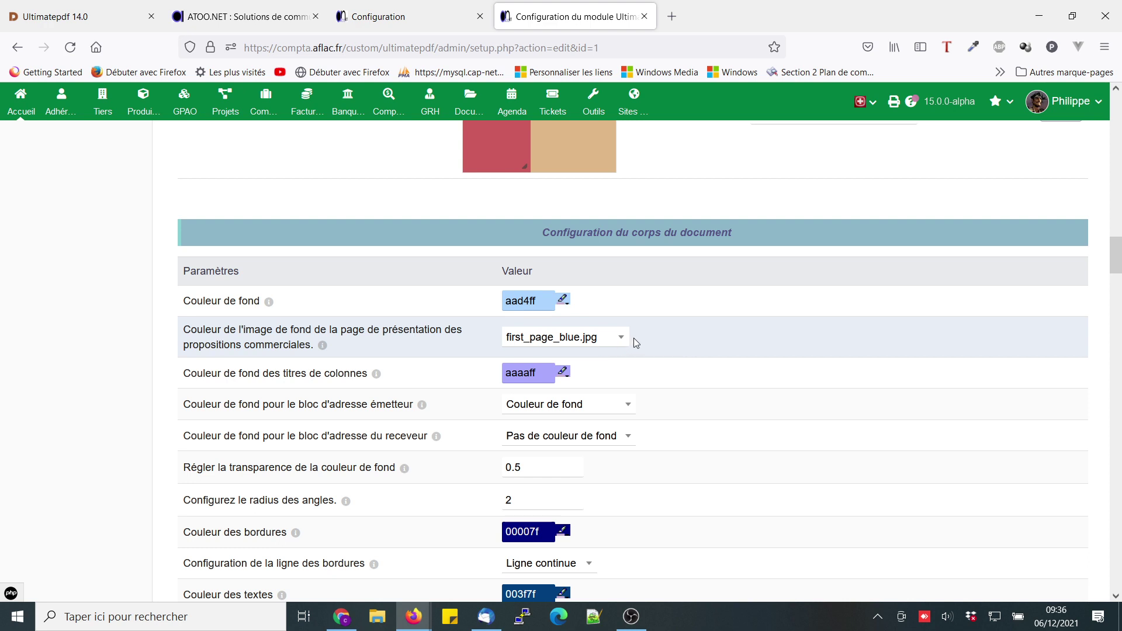
{"action": "left_click", "coordinate": [602, 340]}
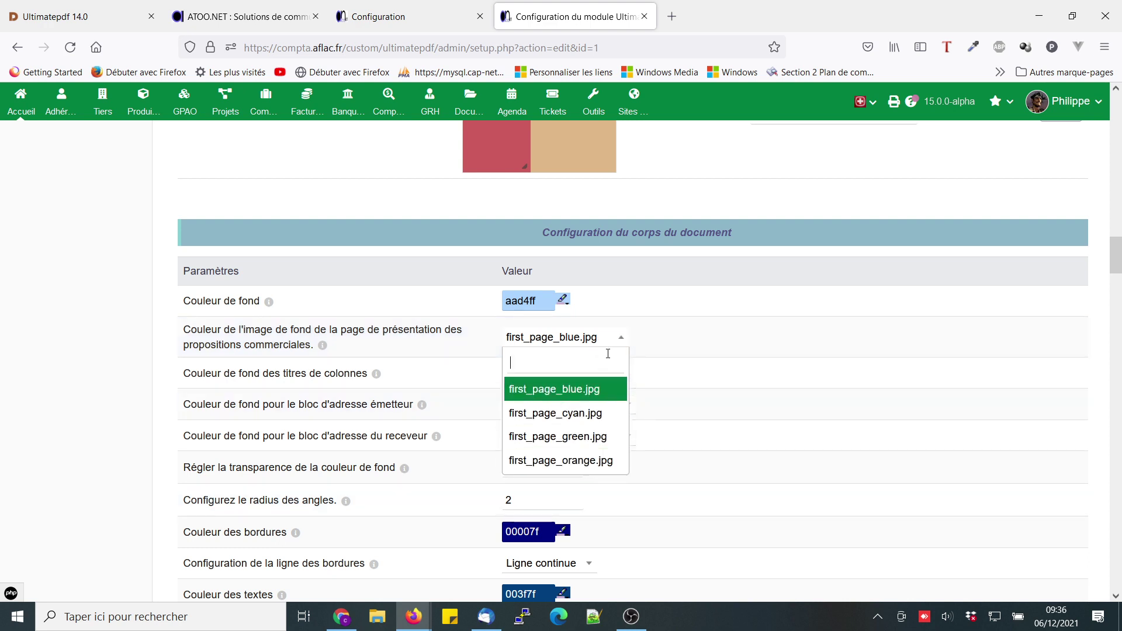
{"action": "left_click", "coordinate": [642, 337]}
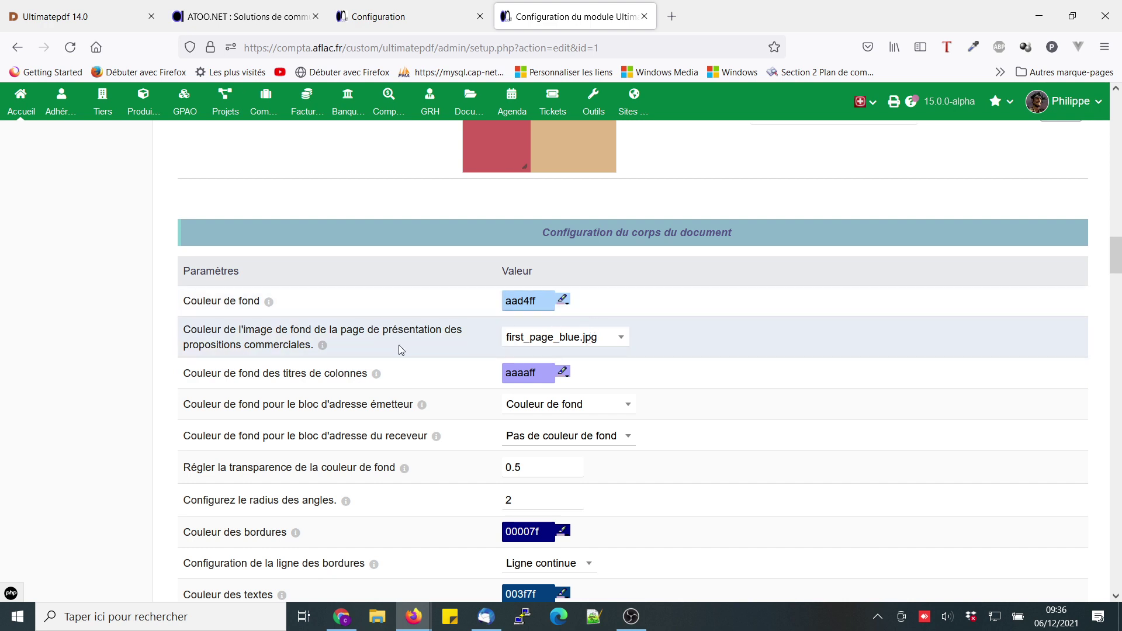
- Review the column title background colour and the background options for the sender address block
{"action": "scroll", "coordinate": [400, 348], "scroll_direction": "down", "scroll_amount": 2}
{"action": "left_click_drag", "start_coordinate": [203, 296], "coordinate": [326, 303]}
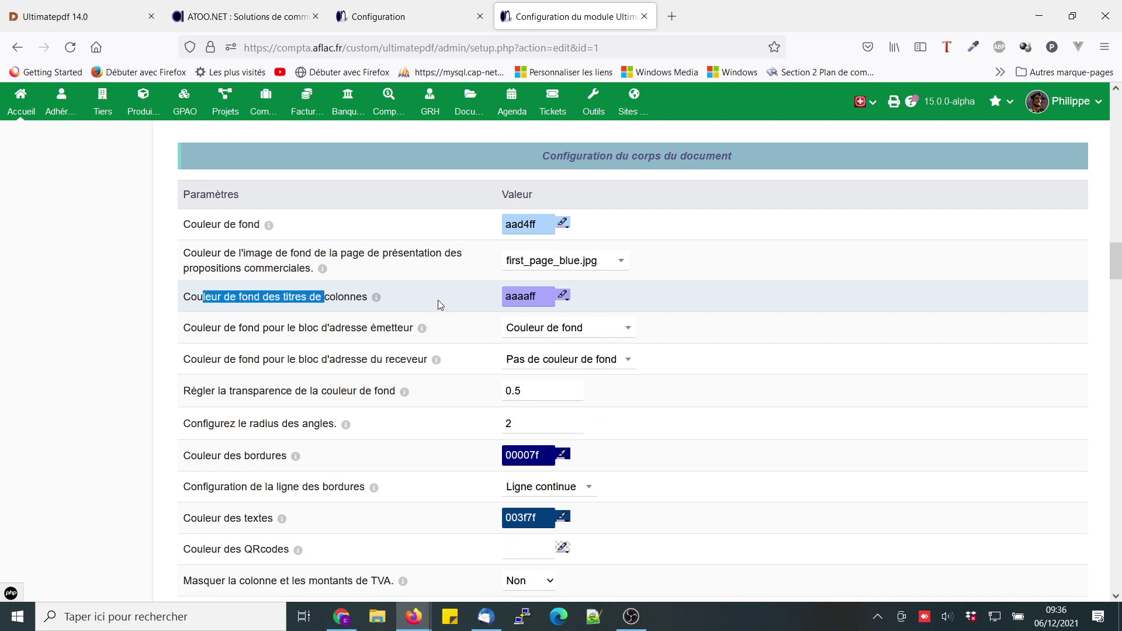
{"action": "left_click", "coordinate": [532, 289]}
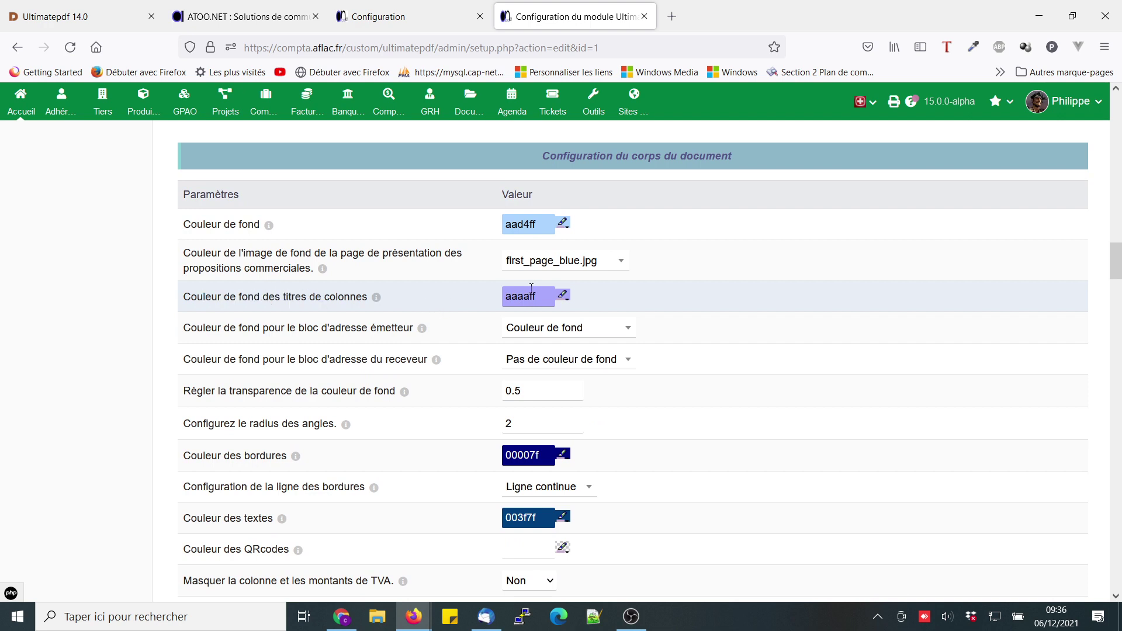
{"action": "left_click", "coordinate": [581, 331]}
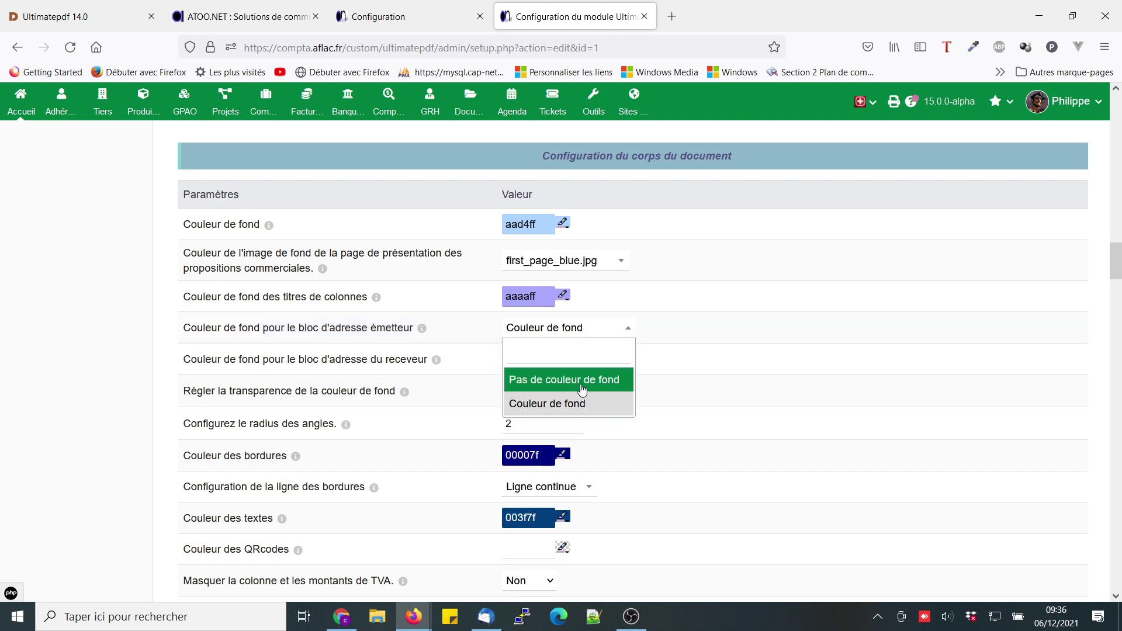
{"action": "left_click", "coordinate": [686, 300]}
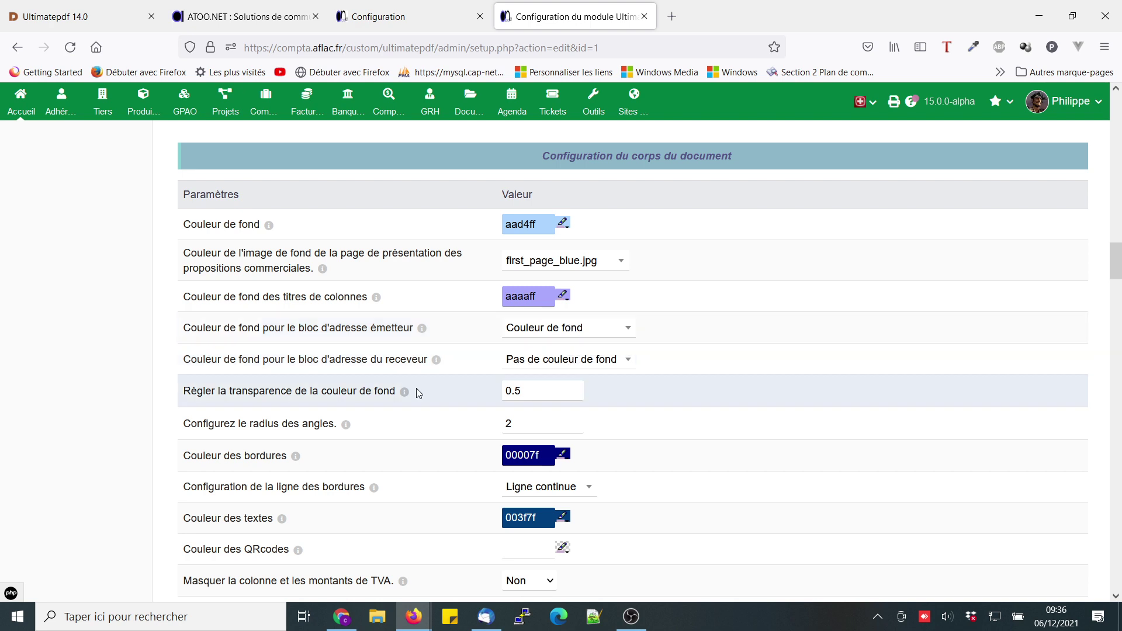
- Examine the background colour transparency setting in relation to the document body's background colour
{"action": "scroll", "coordinate": [415, 392], "scroll_direction": "down", "scroll_amount": 3}
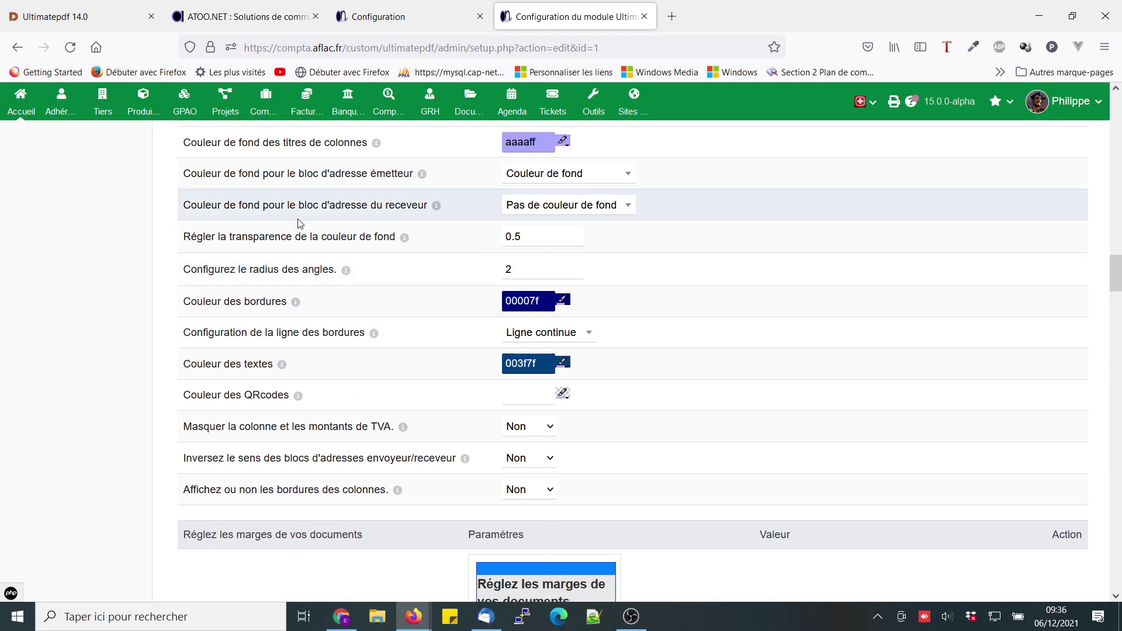
{"action": "left_click_drag", "start_coordinate": [262, 239], "coordinate": [379, 235]}
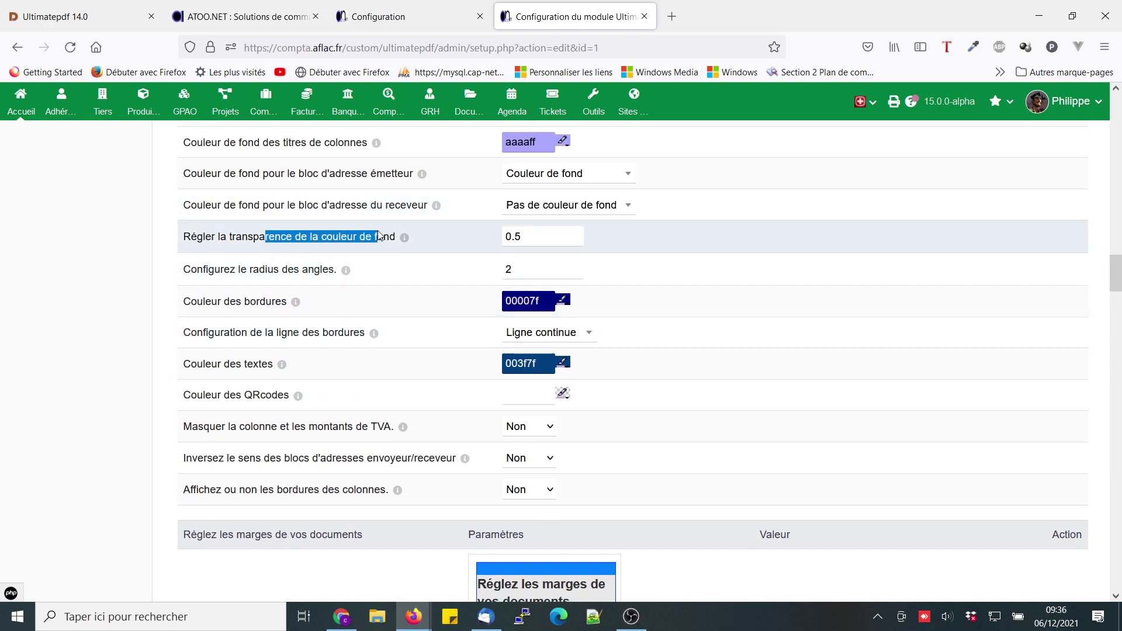
{"action": "left_click", "coordinate": [425, 238]}
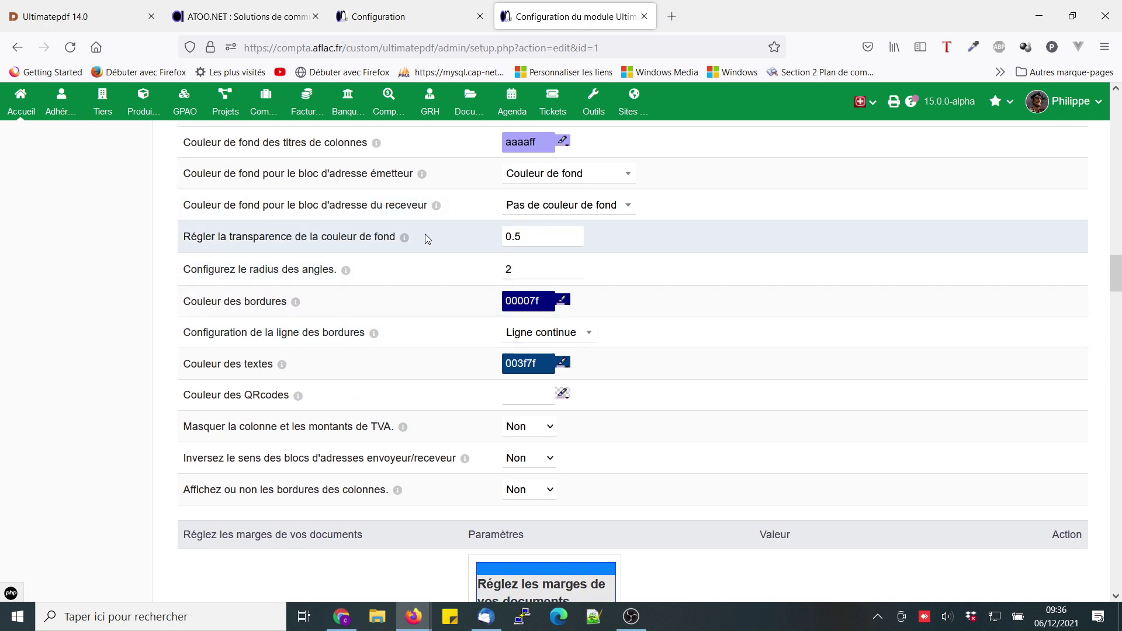
{"action": "mouse_move", "coordinate": [423, 237]}
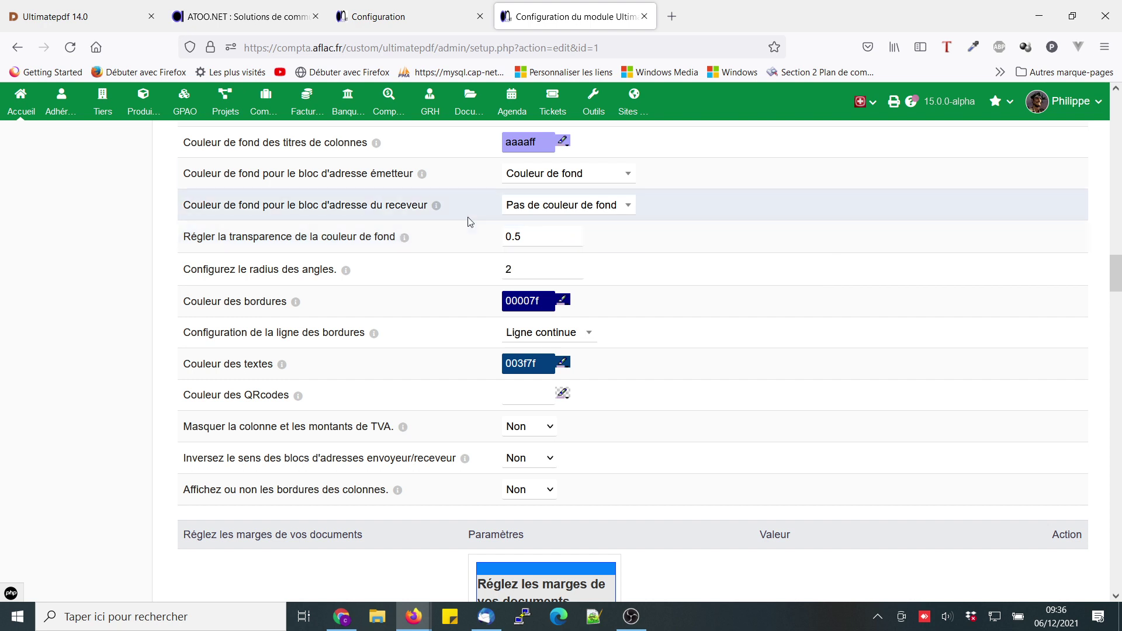
{"action": "left_click_drag", "start_coordinate": [508, 236], "coordinate": [522, 237]}
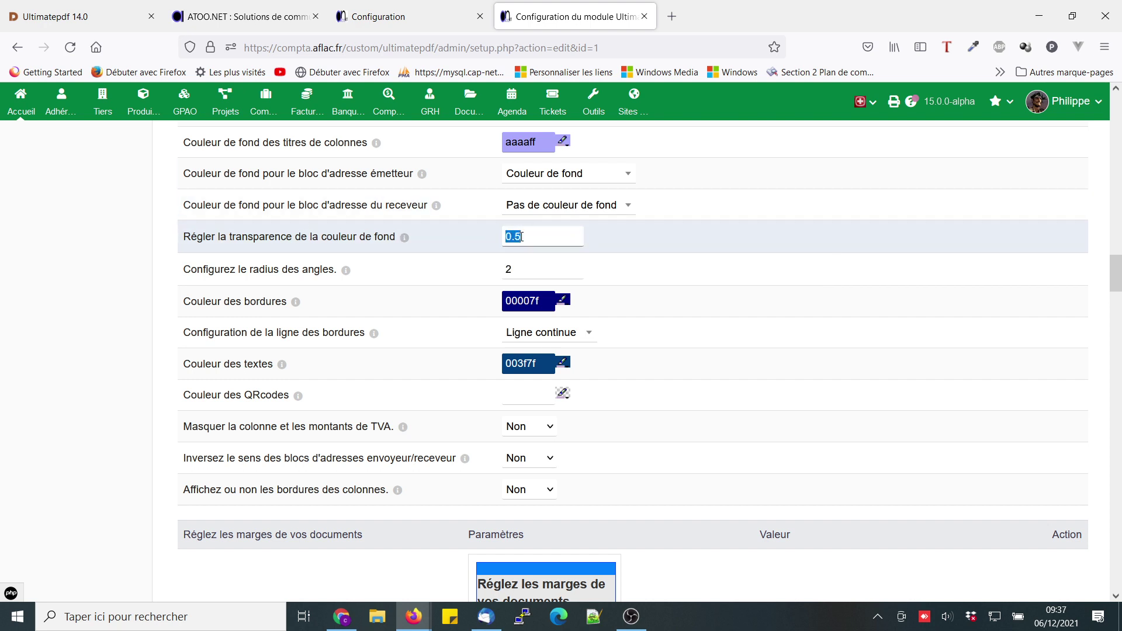
{"action": "left_click", "coordinate": [481, 236]}
{"action": "scroll", "coordinate": [640, 229], "scroll_direction": "up", "scroll_amount": 5}
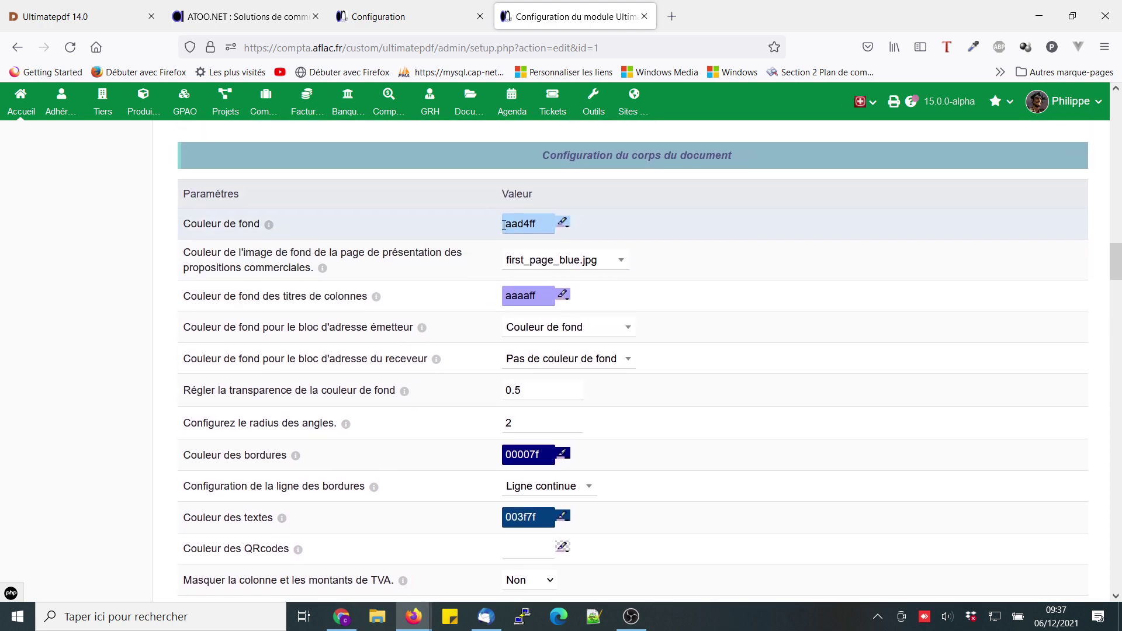
- Examine the document body's background colour and the corner radius setting, including the help note on its allowed range
{"action": "left_click_drag", "start_coordinate": [504, 224], "coordinate": [537, 228]}
{"action": "left_click", "coordinate": [668, 241]}
{"action": "scroll", "coordinate": [644, 269], "scroll_direction": "down", "scroll_amount": 5}
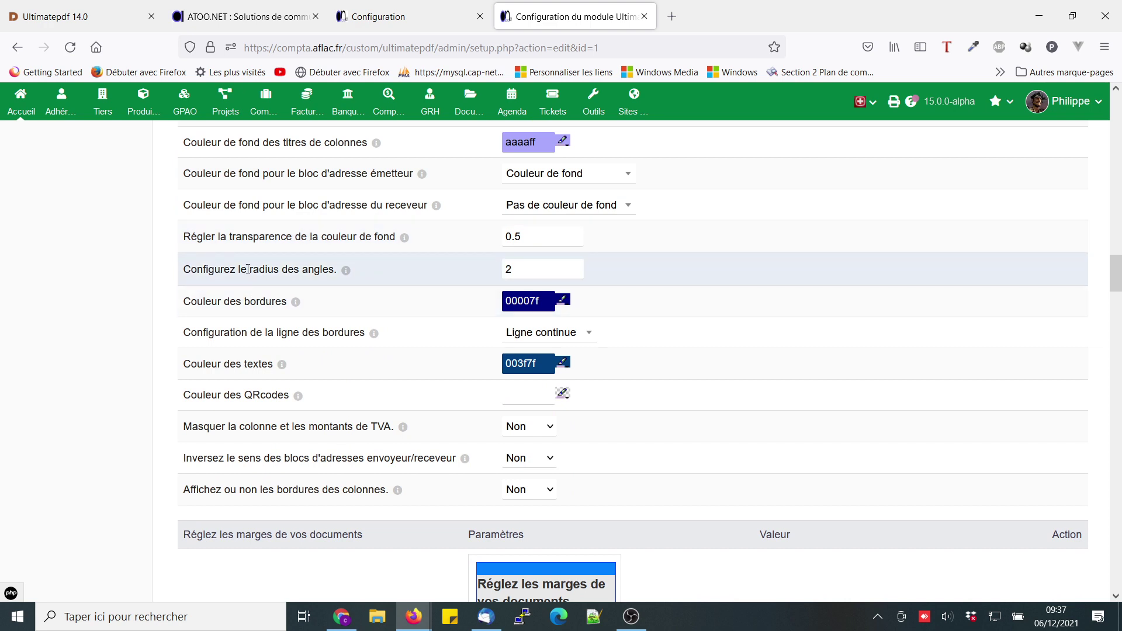
{"action": "mouse_move", "coordinate": [347, 273]}
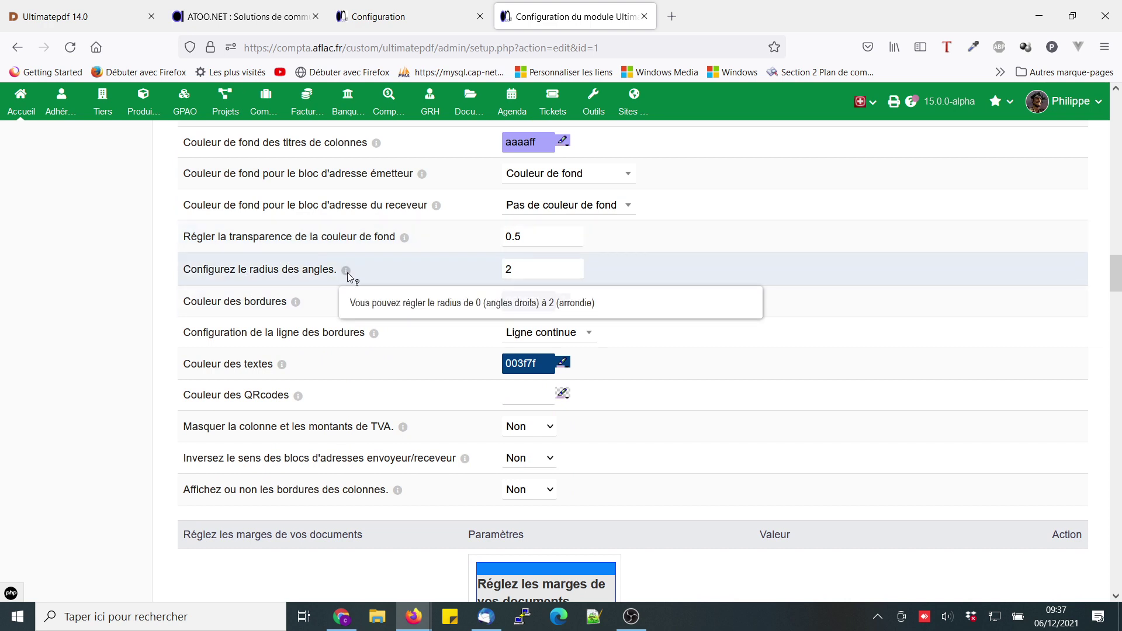
{"action": "double_click", "coordinate": [508, 268]}
{"action": "left_click", "coordinate": [446, 269]}
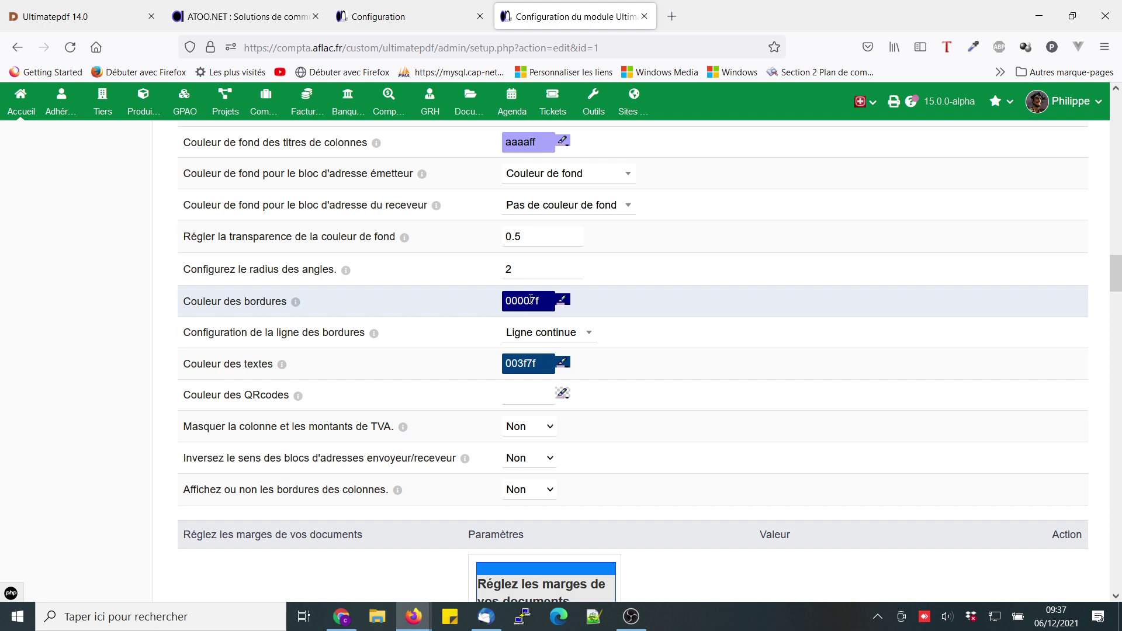
- Set the border line style in the document body settings to Ligne pointillée
{"action": "scroll", "coordinate": [440, 333], "scroll_direction": "down", "scroll_amount": 3}
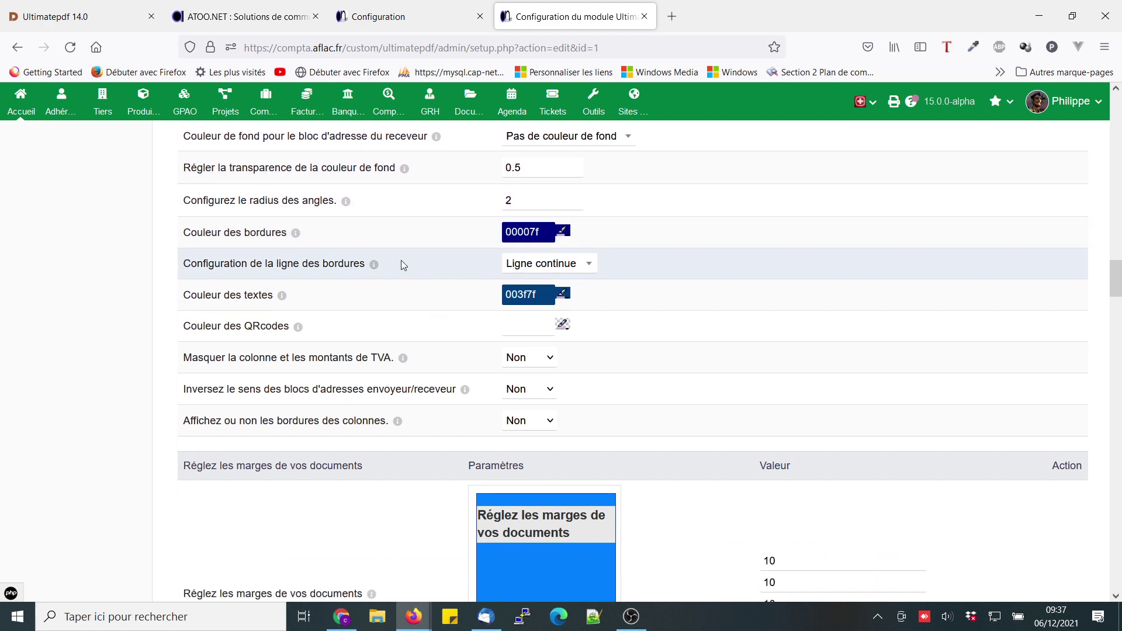
{"action": "left_click", "coordinate": [520, 257]}
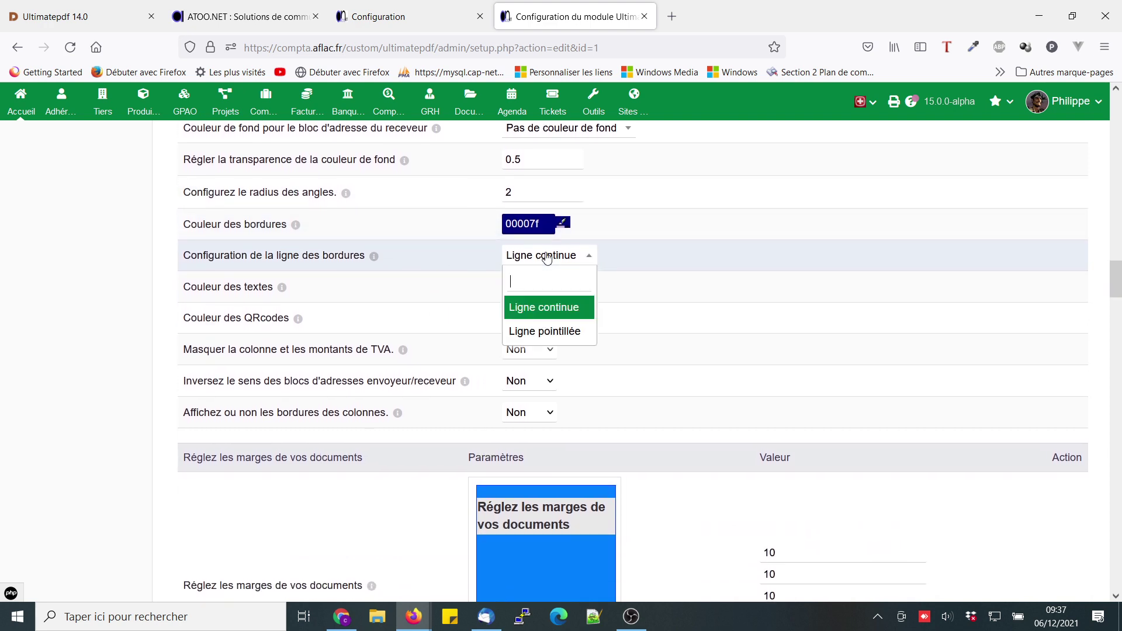
{"action": "left_click", "coordinate": [554, 343]}
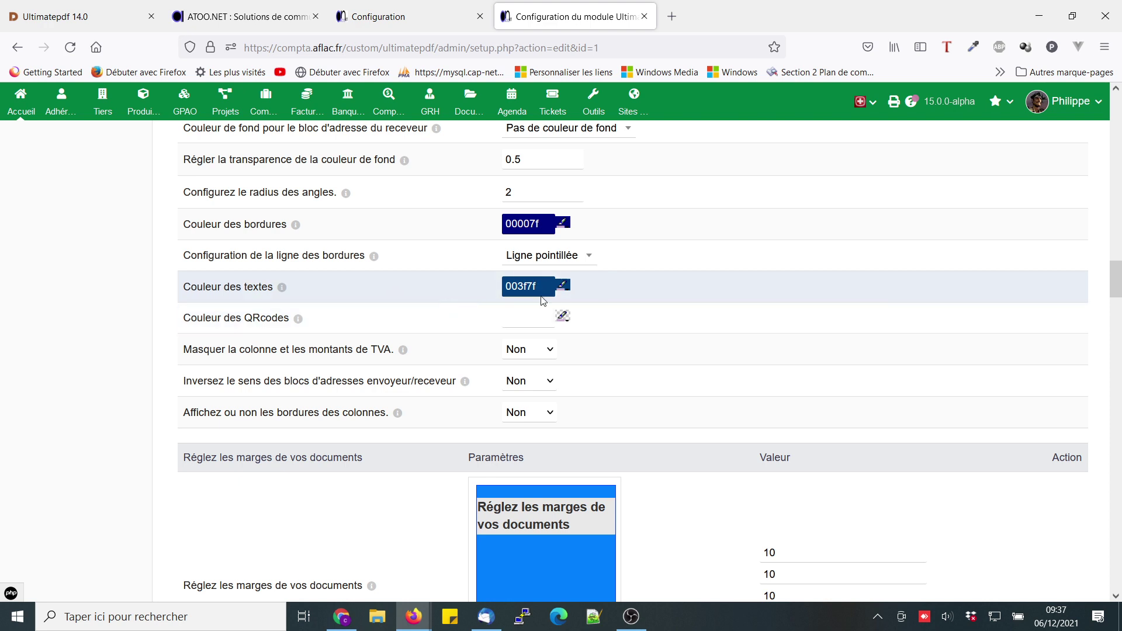
- Review the remaining document body options, the document margins and the width setting of the line number column
{"action": "scroll", "coordinate": [448, 296], "scroll_direction": "down", "scroll_amount": 2}
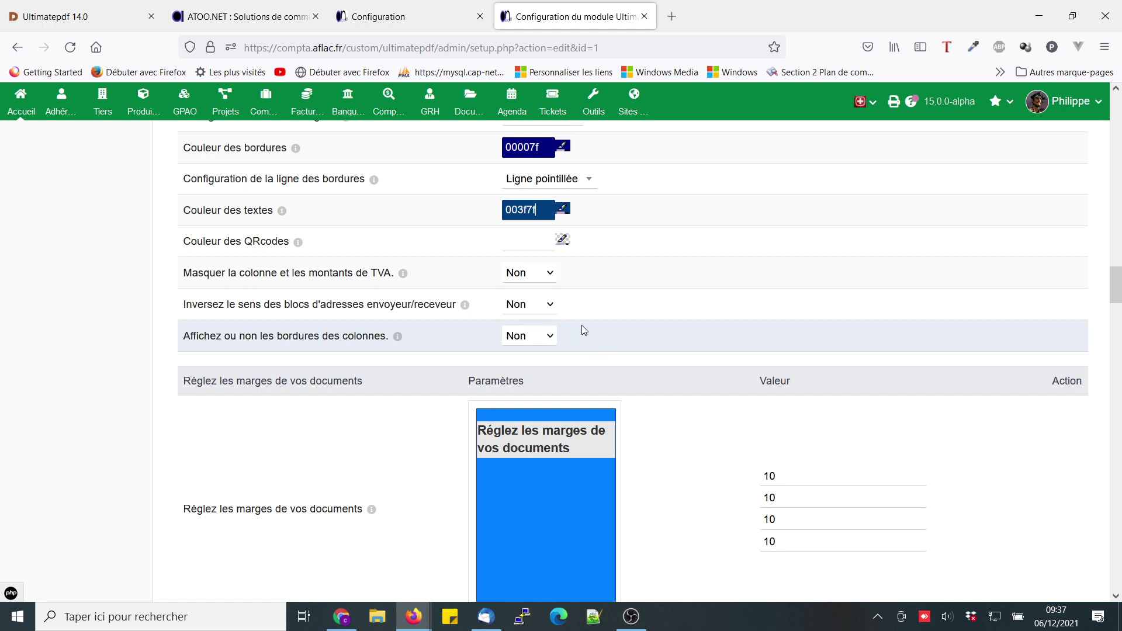
{"action": "scroll", "coordinate": [581, 325], "scroll_direction": "down", "scroll_amount": 3}
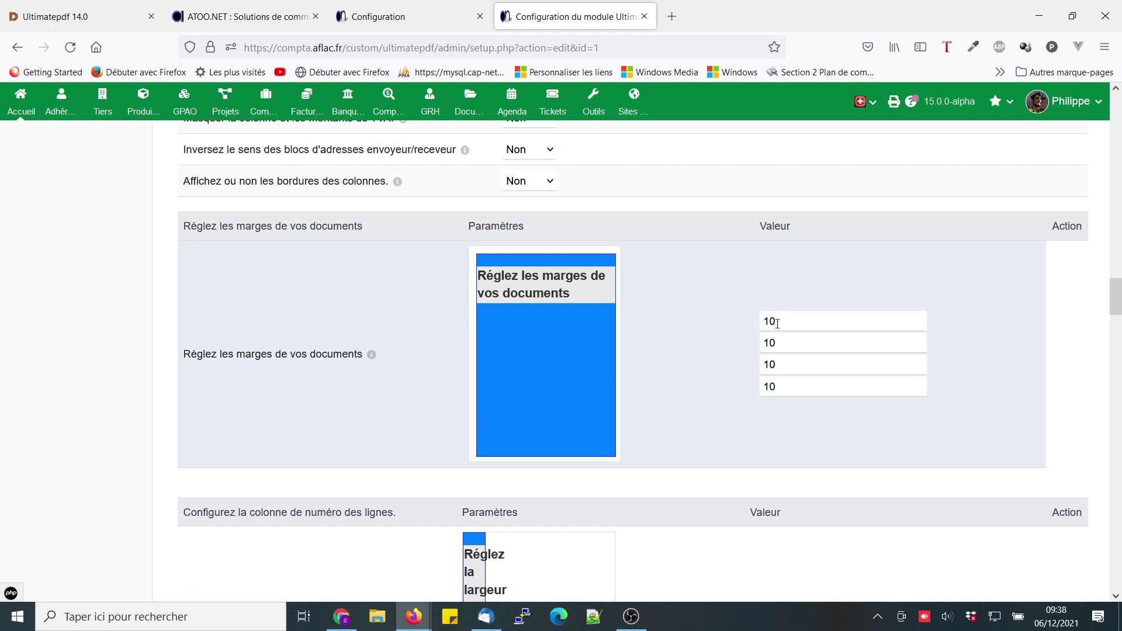
{"action": "scroll", "coordinate": [703, 343], "scroll_direction": "down", "scroll_amount": 4}
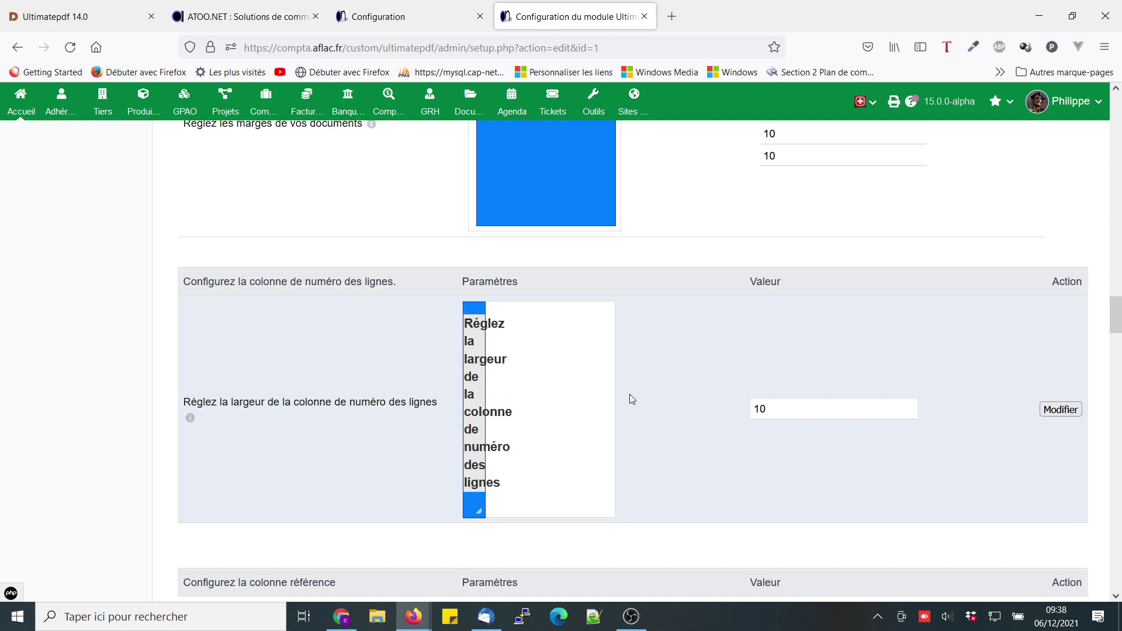
{"action": "scroll", "coordinate": [630, 394], "scroll_direction": "down", "scroll_amount": 5}
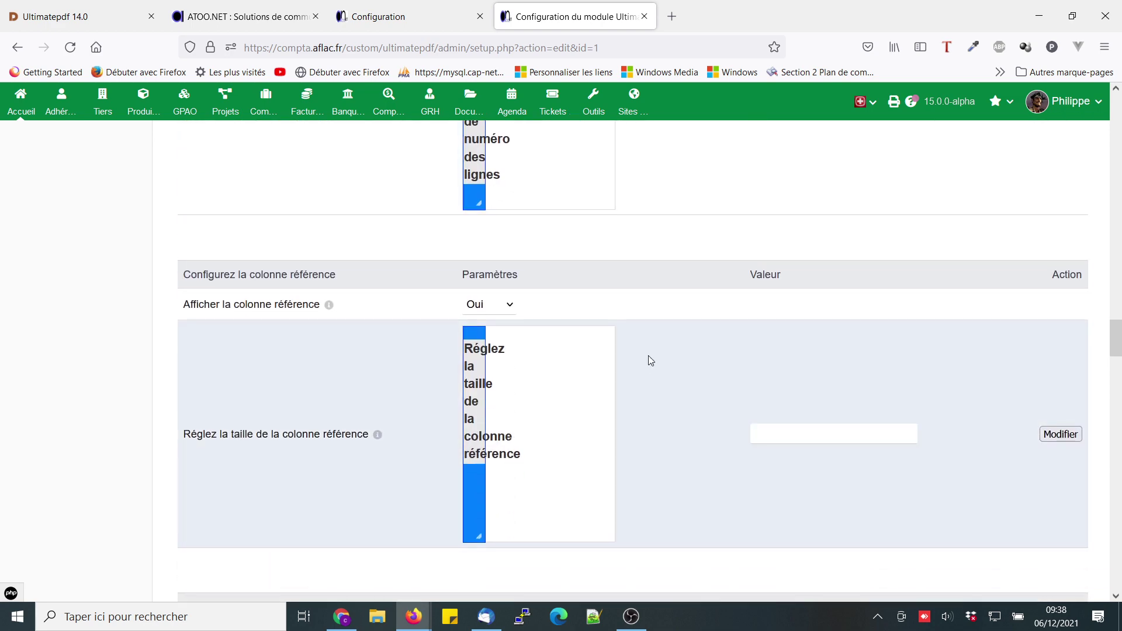
{"action": "scroll", "coordinate": [636, 316], "scroll_direction": "up", "scroll_amount": 5}
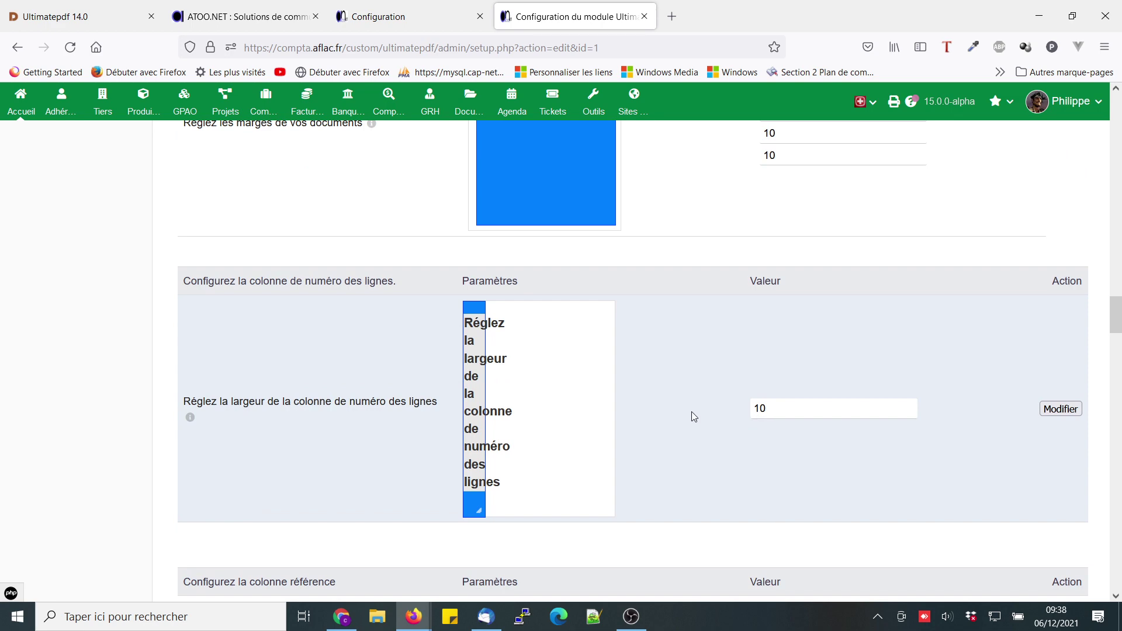
- Look through the width settings of the reference, image, date, type, project and TVA columns, down to the footer configuration
{"action": "scroll", "coordinate": [692, 411], "scroll_direction": "down", "scroll_amount": 6}
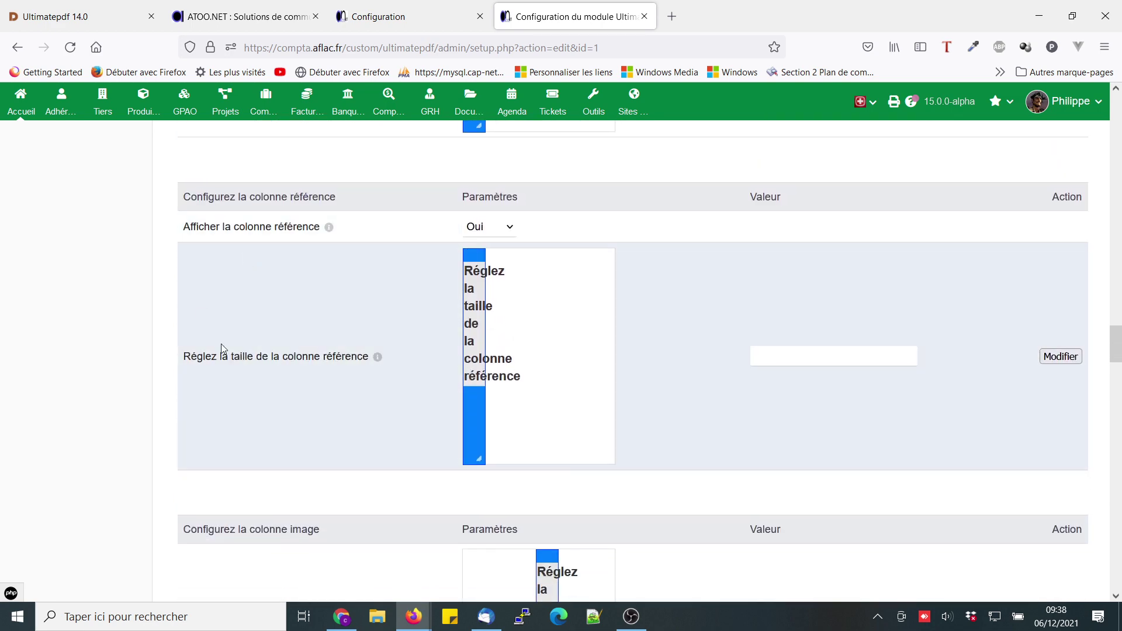
{"action": "left_click_drag", "start_coordinate": [243, 356], "coordinate": [359, 355]}
{"action": "scroll", "coordinate": [277, 386], "scroll_direction": "down", "scroll_amount": 3}
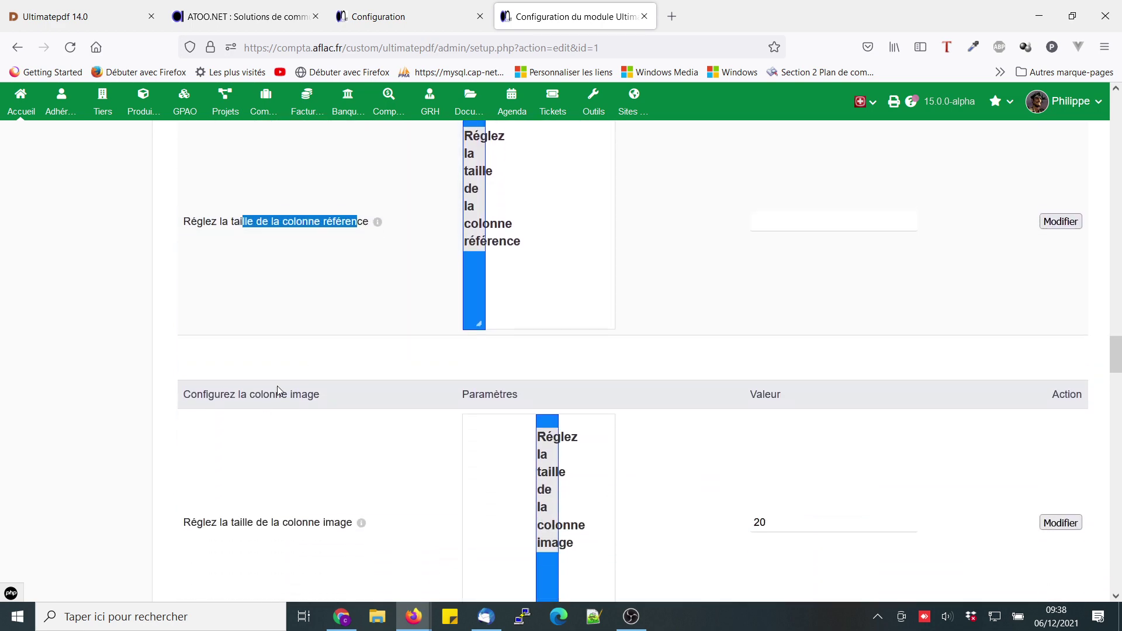
{"action": "left_click_drag", "start_coordinate": [264, 381], "coordinate": [347, 370]}
{"action": "scroll", "coordinate": [278, 379], "scroll_direction": "down", "scroll_amount": 5}
{"action": "scroll", "coordinate": [433, 374], "scroll_direction": "down", "scroll_amount": 6}
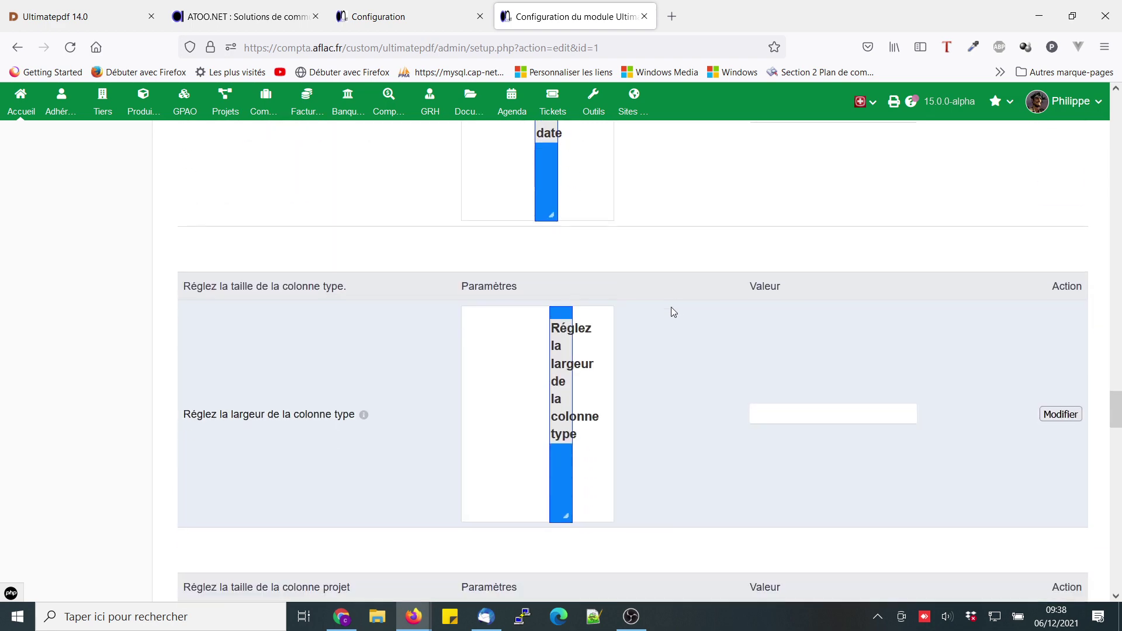
{"action": "scroll", "coordinate": [671, 328], "scroll_direction": "down", "scroll_amount": 8}
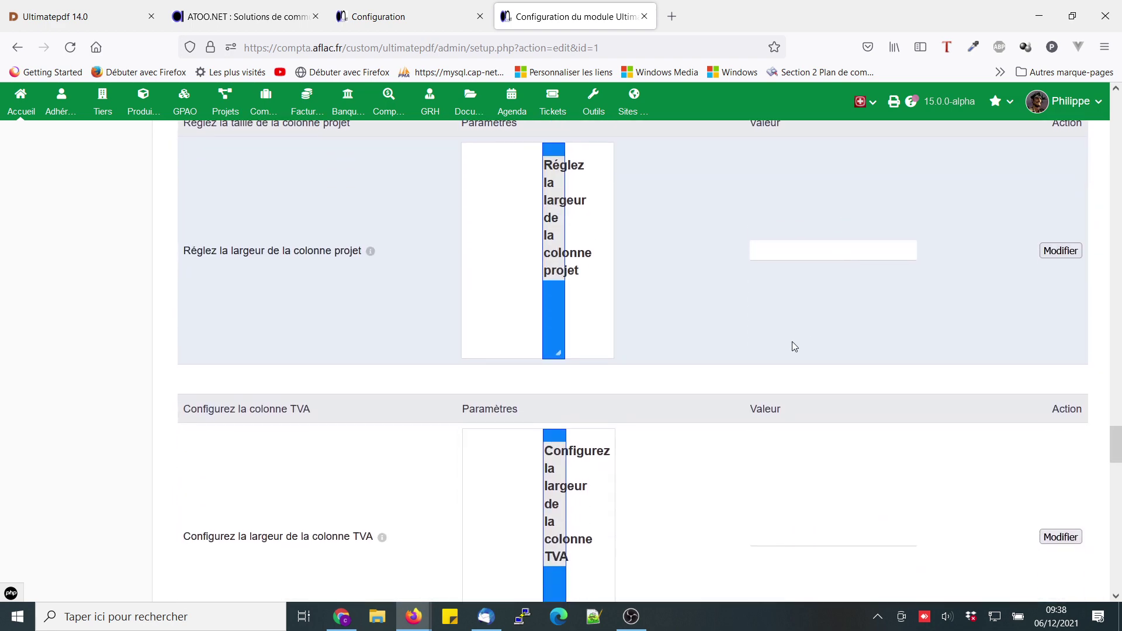
{"action": "scroll", "coordinate": [794, 346], "scroll_direction": "down", "scroll_amount": 20}
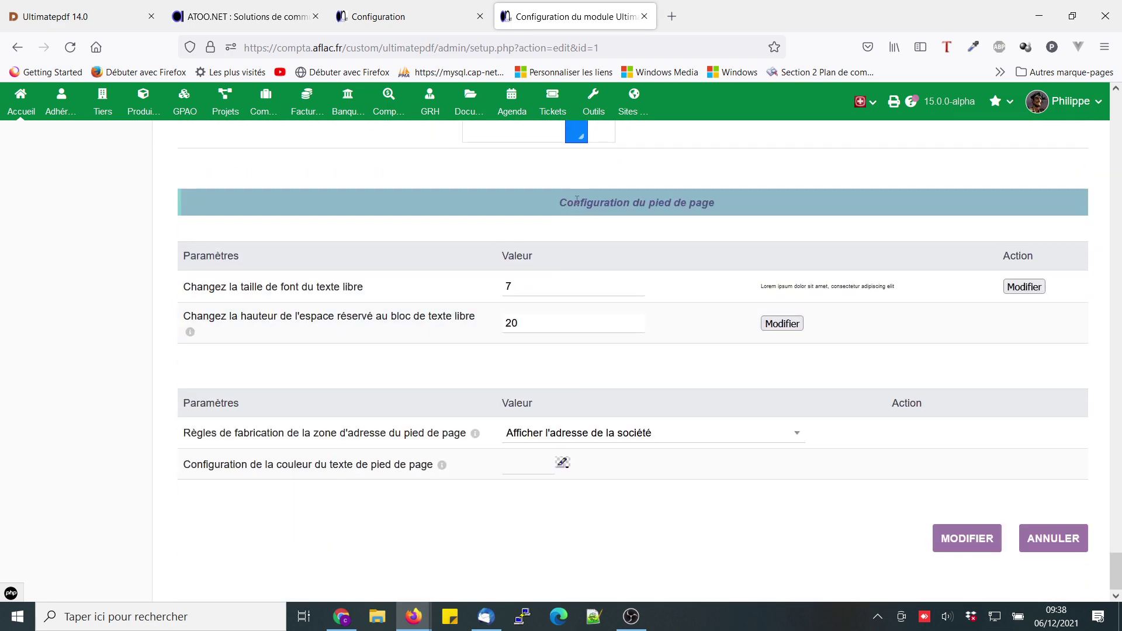
- Review the footer's free text font size, reserved block height and address zone options, keeping Afficher l'adresse de la société
{"action": "left_click_drag", "start_coordinate": [567, 202], "coordinate": [730, 201]}
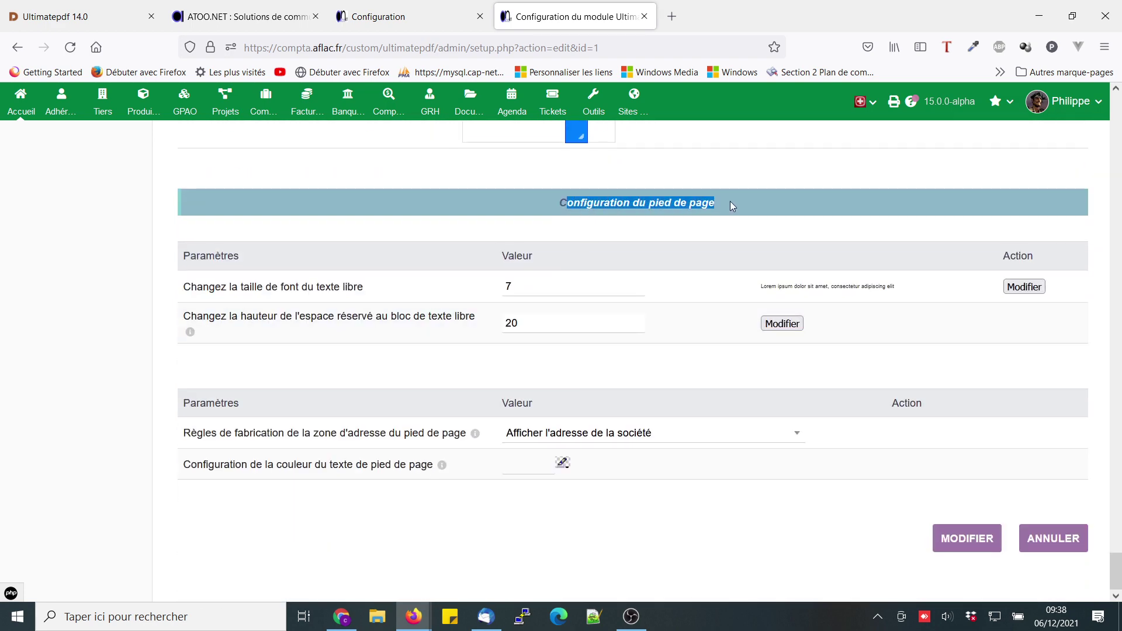
{"action": "double_click", "coordinate": [513, 292]}
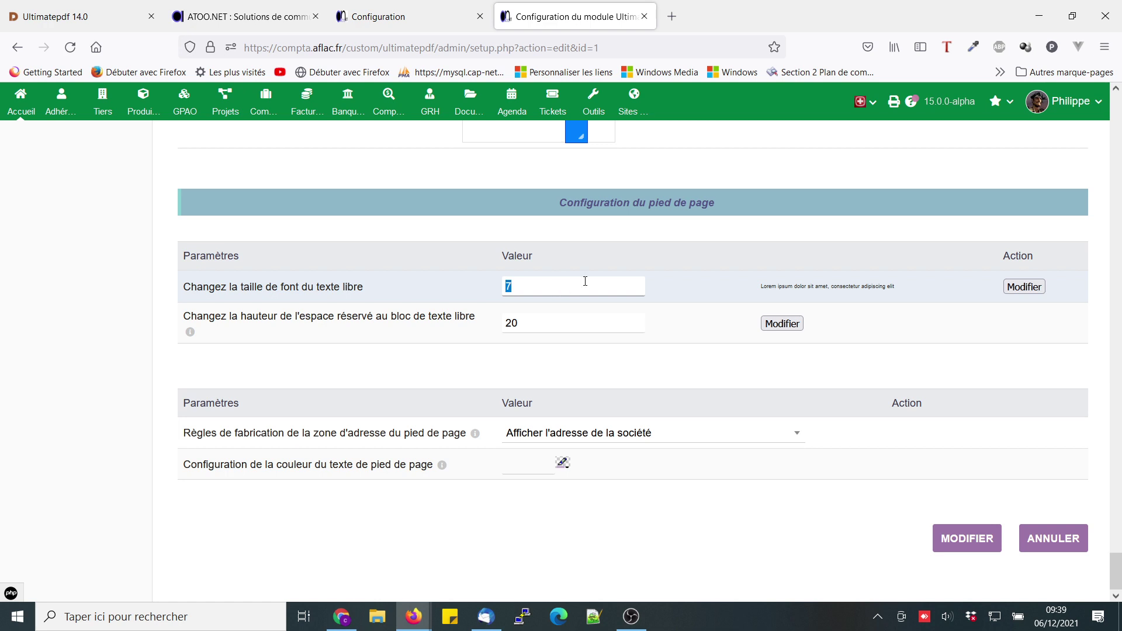
{"action": "double_click", "coordinate": [529, 324]}
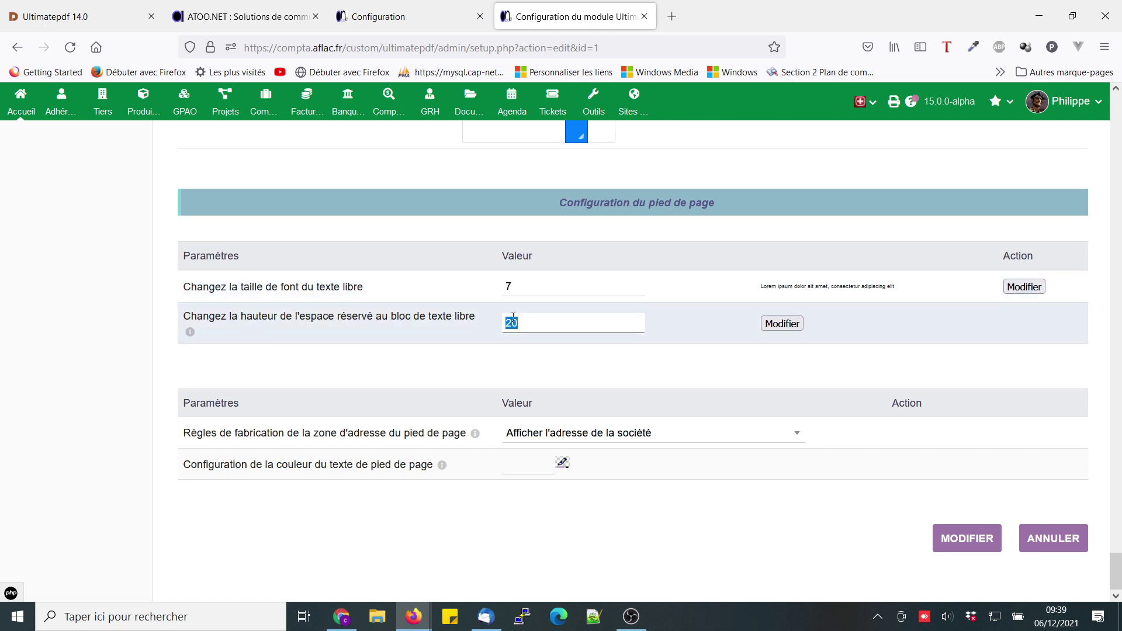
{"action": "left_click", "coordinate": [537, 331]}
{"action": "left_click", "coordinate": [668, 324]}
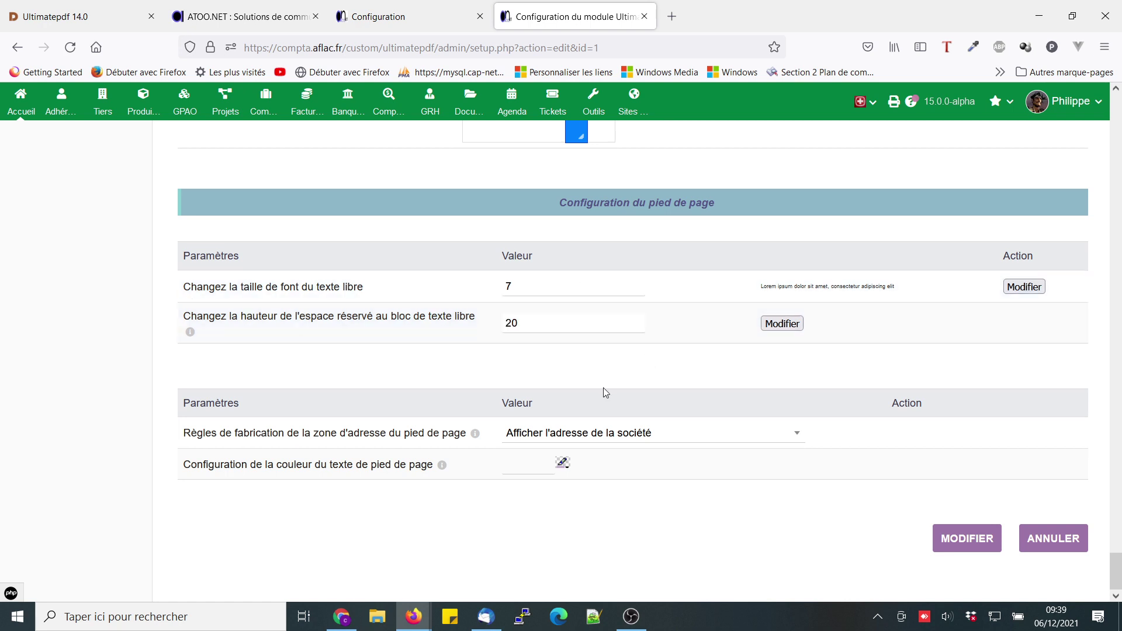
{"action": "left_click", "coordinate": [610, 441]}
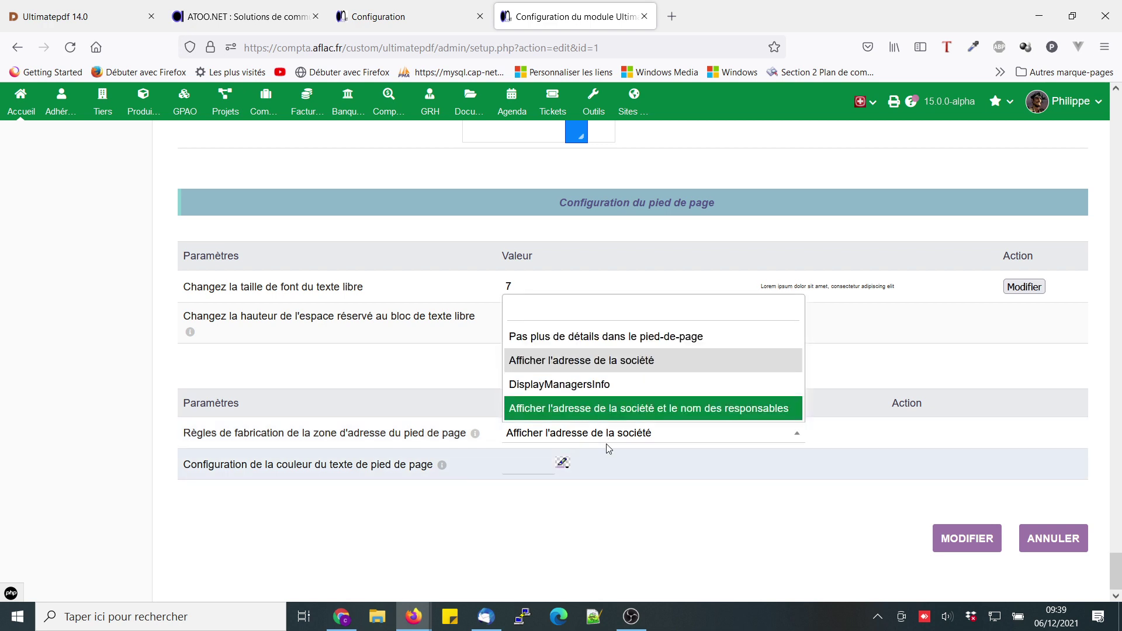
{"action": "left_click", "coordinate": [584, 362]}
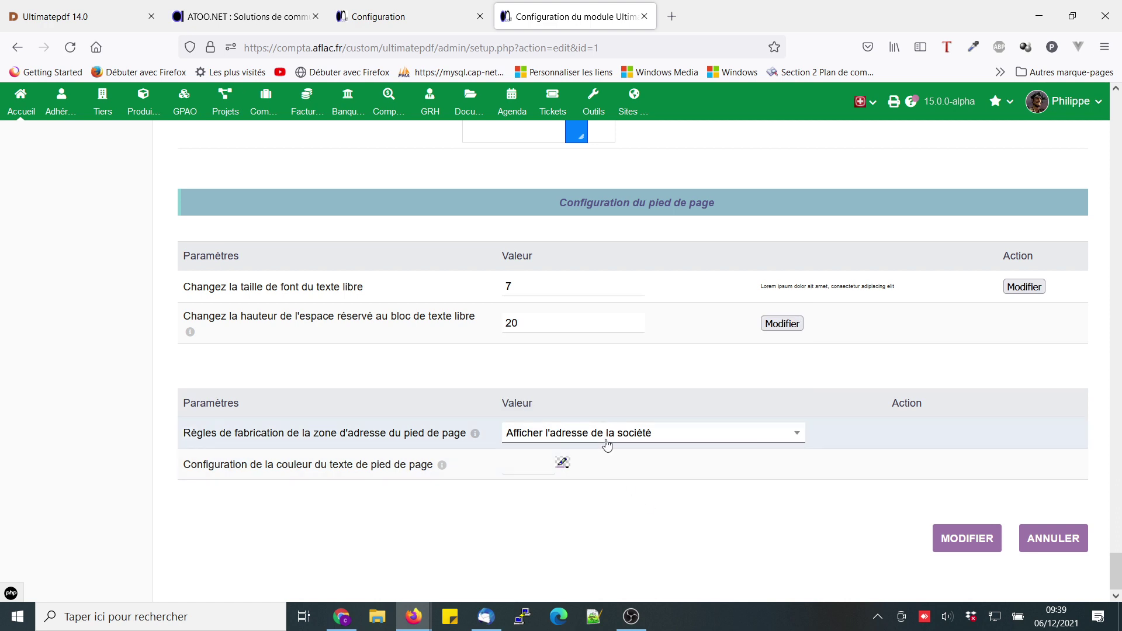
- Save the template changes and select modèle maître as the model to use
{"action": "left_click", "coordinate": [953, 543]}
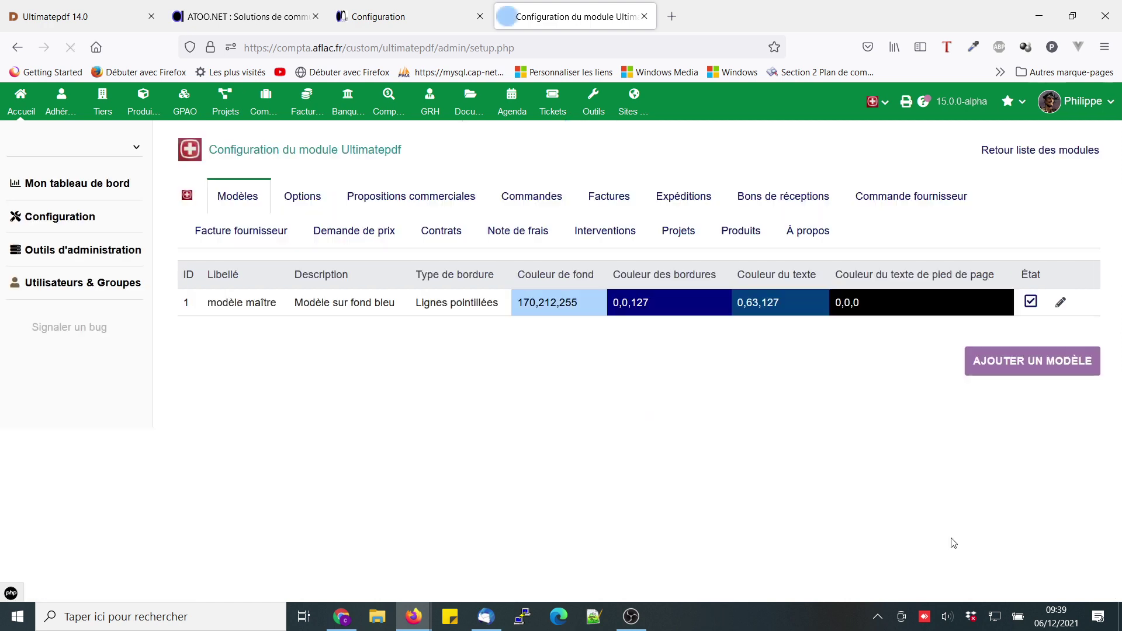
{"action": "left_click", "coordinate": [875, 102]}
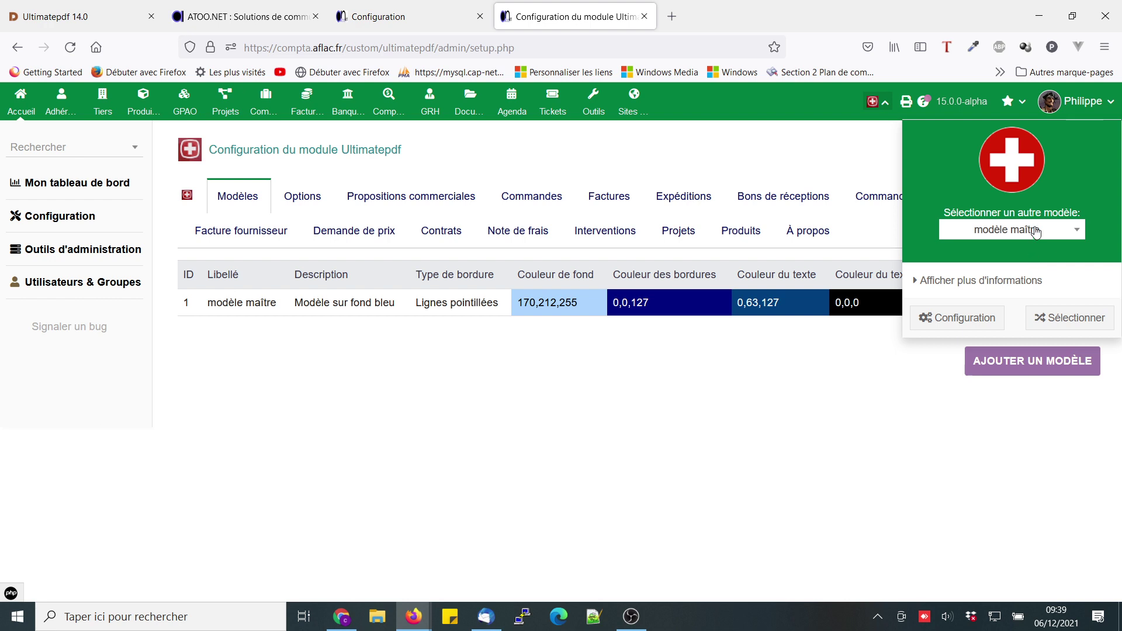
{"action": "left_click", "coordinate": [1053, 320]}
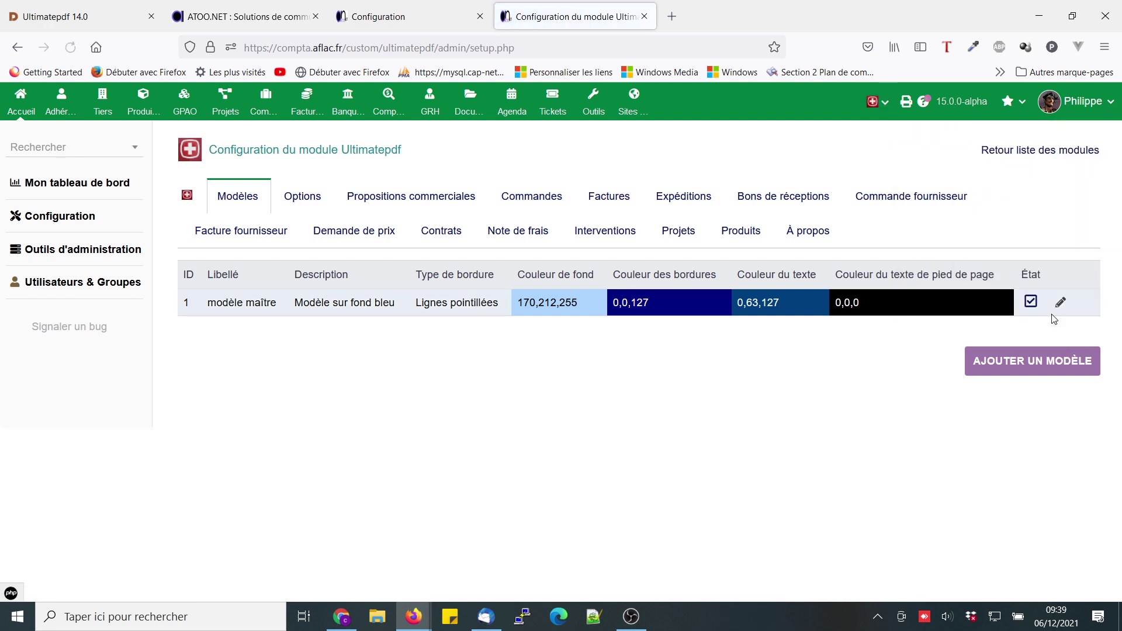